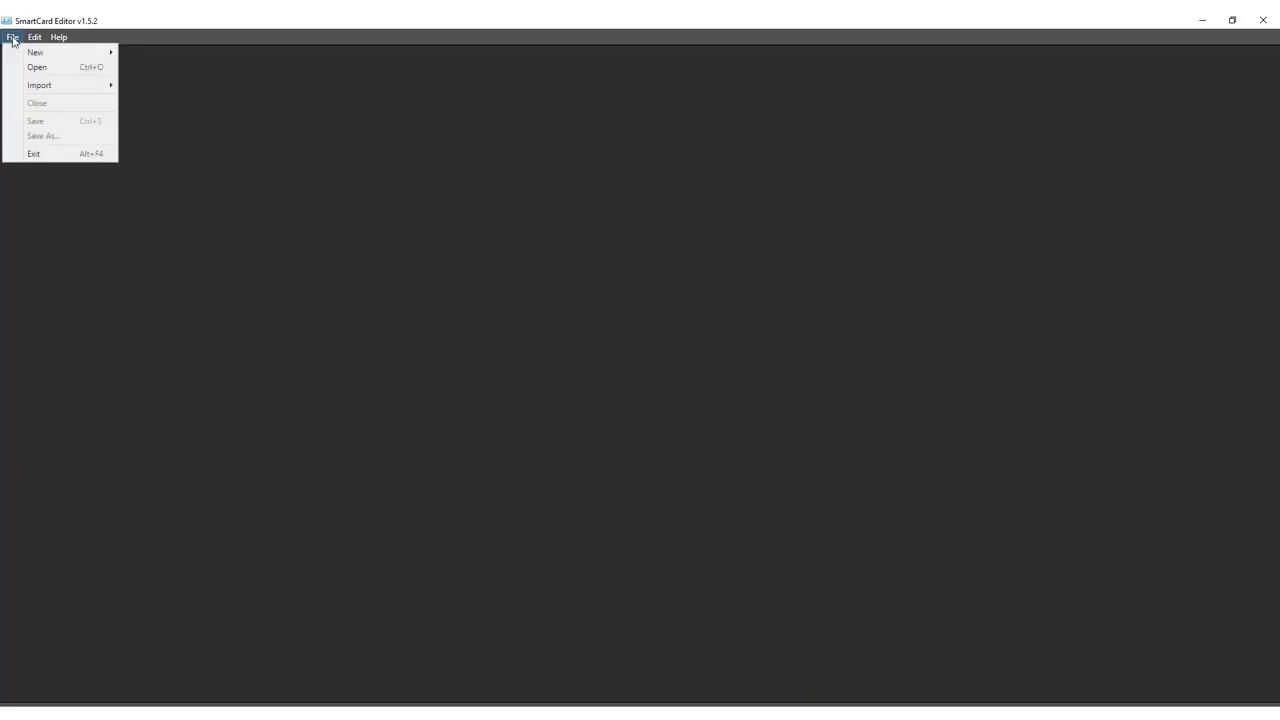
- Create a new Desfire card, keeping the most-significant-byte-first serial number order
{"action": "mouse_move", "coordinate": [31, 57]}
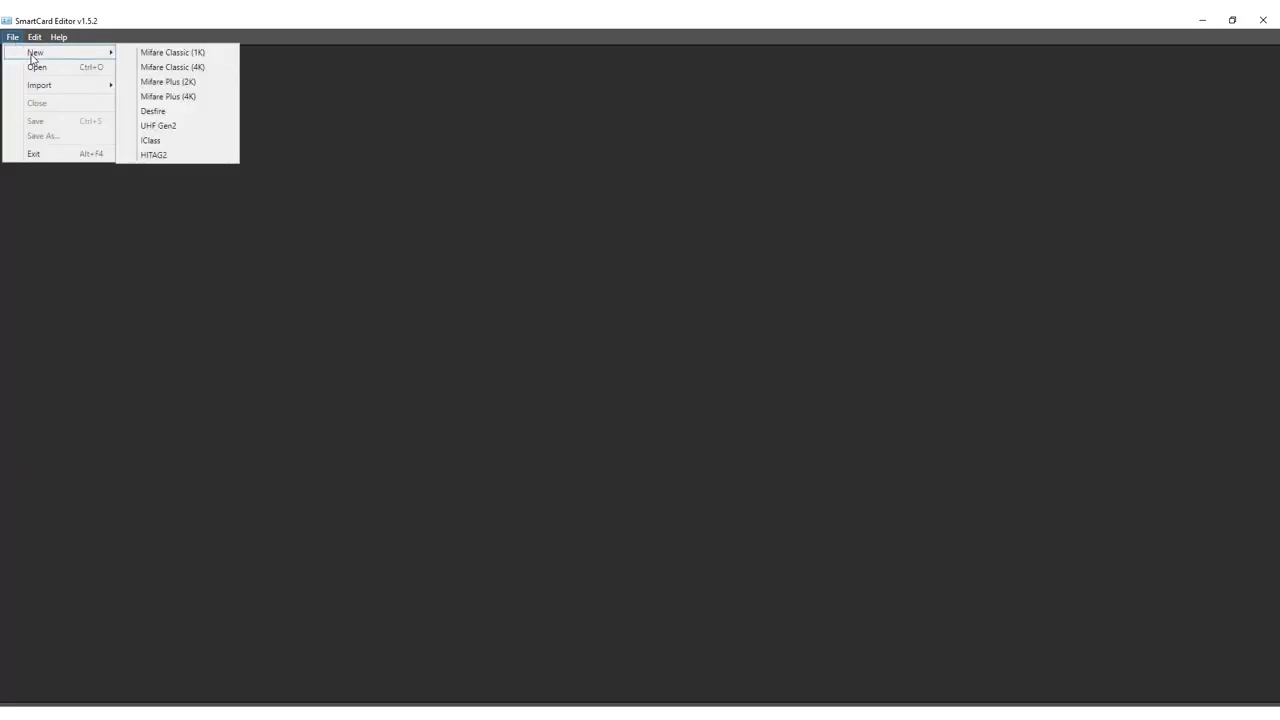
{"action": "left_click", "coordinate": [162, 111]}
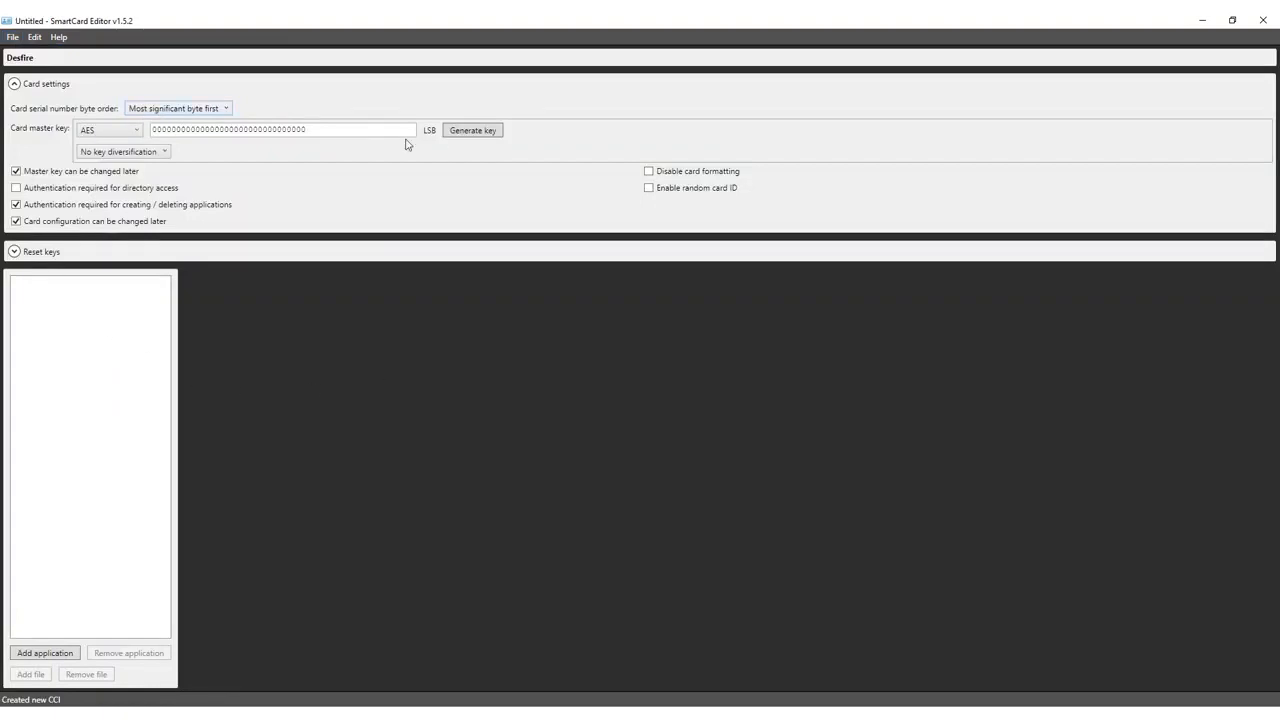
{"action": "left_click", "coordinate": [15, 85]}
{"action": "left_click", "coordinate": [15, 85]}
{"action": "left_click", "coordinate": [227, 112]}
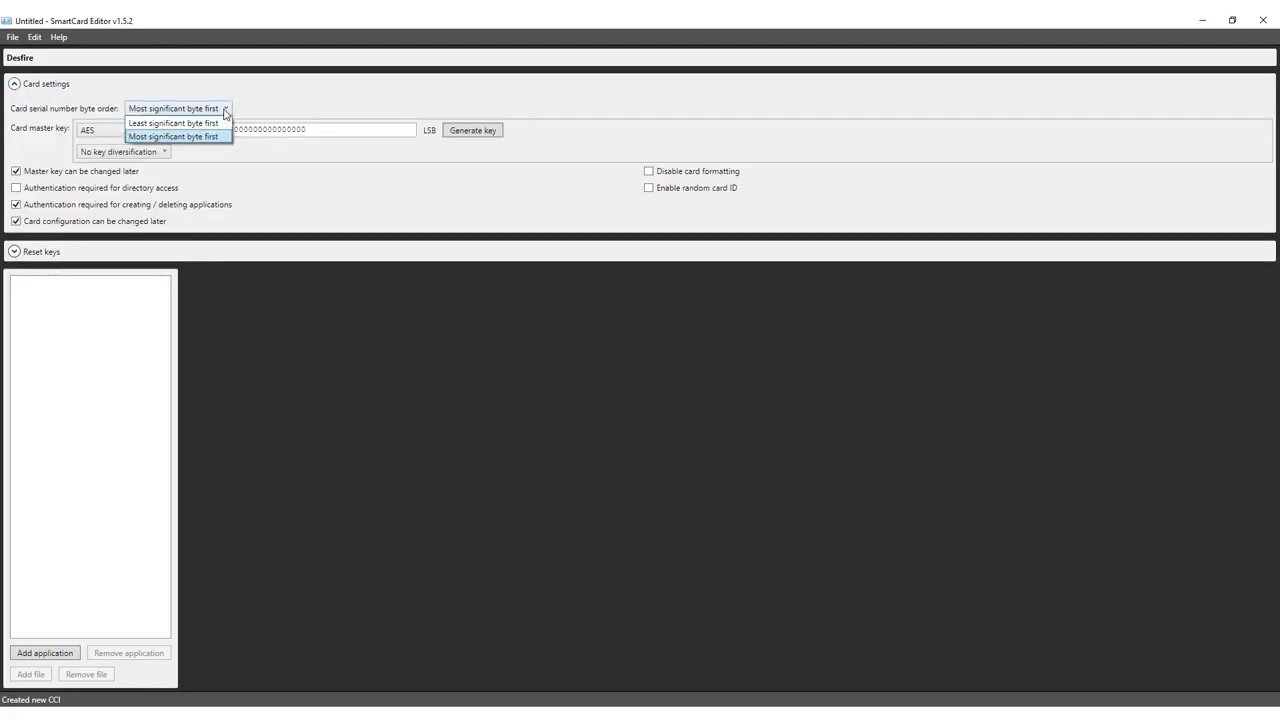
{"action": "left_click", "coordinate": [219, 137]}
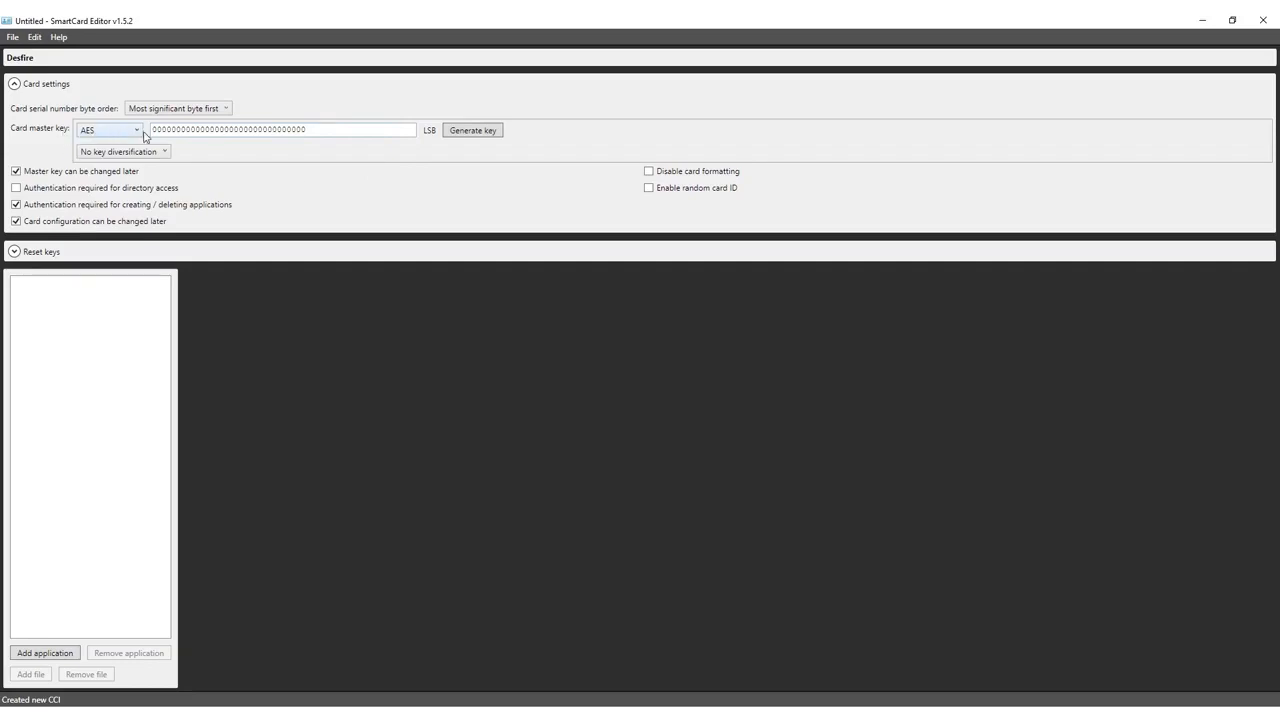
- Keep AES for the card master key, generate a random key value, and keep no diversification
{"action": "left_click", "coordinate": [131, 137]}
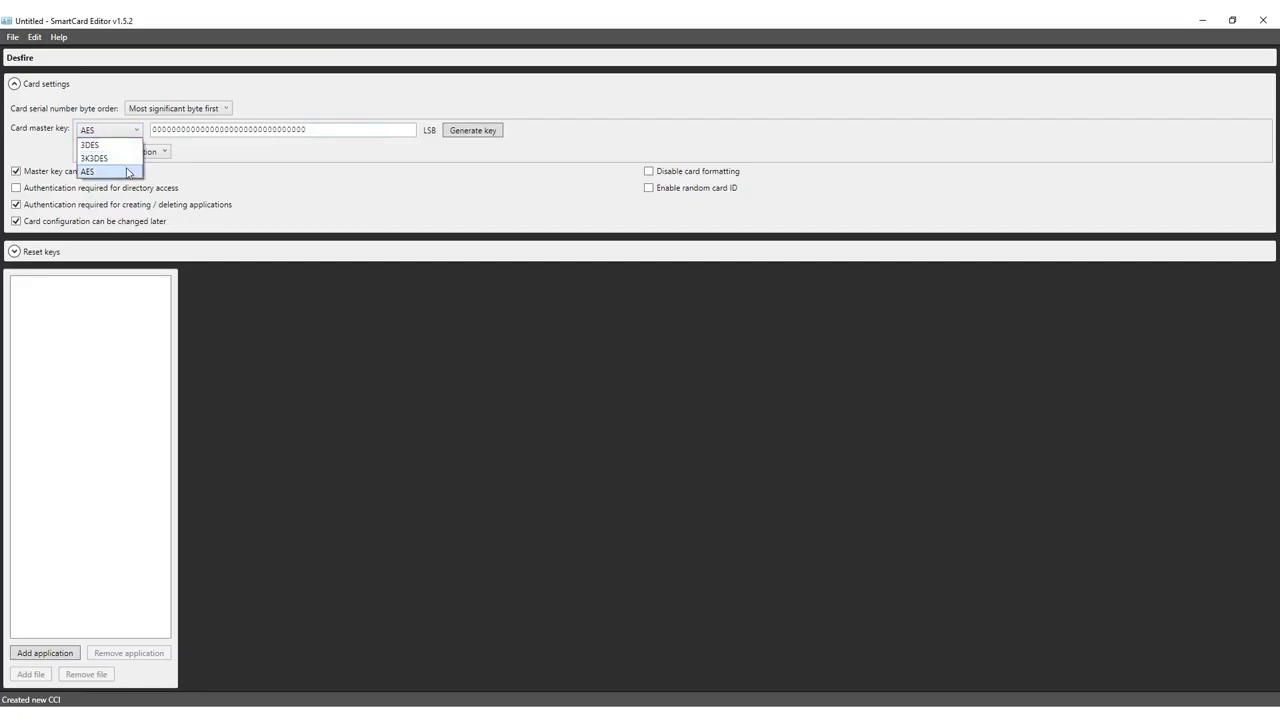
{"action": "left_click", "coordinate": [127, 175]}
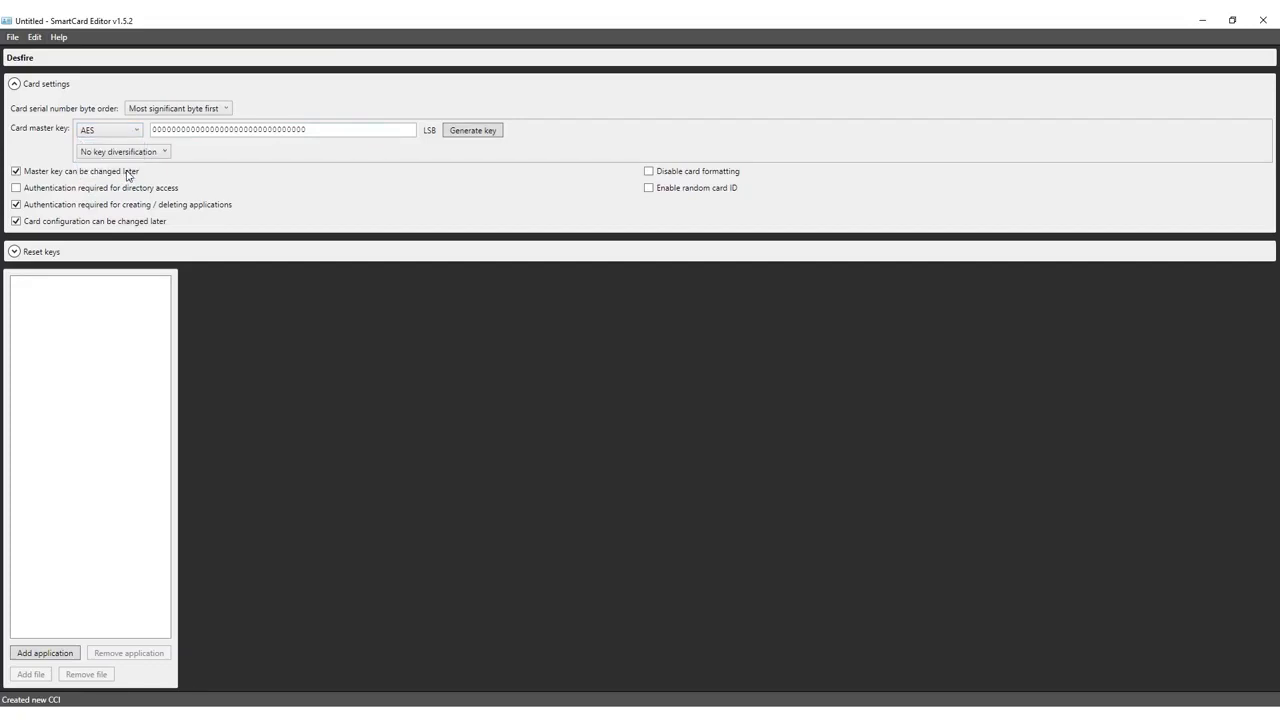
{"action": "left_click", "coordinate": [267, 129]}
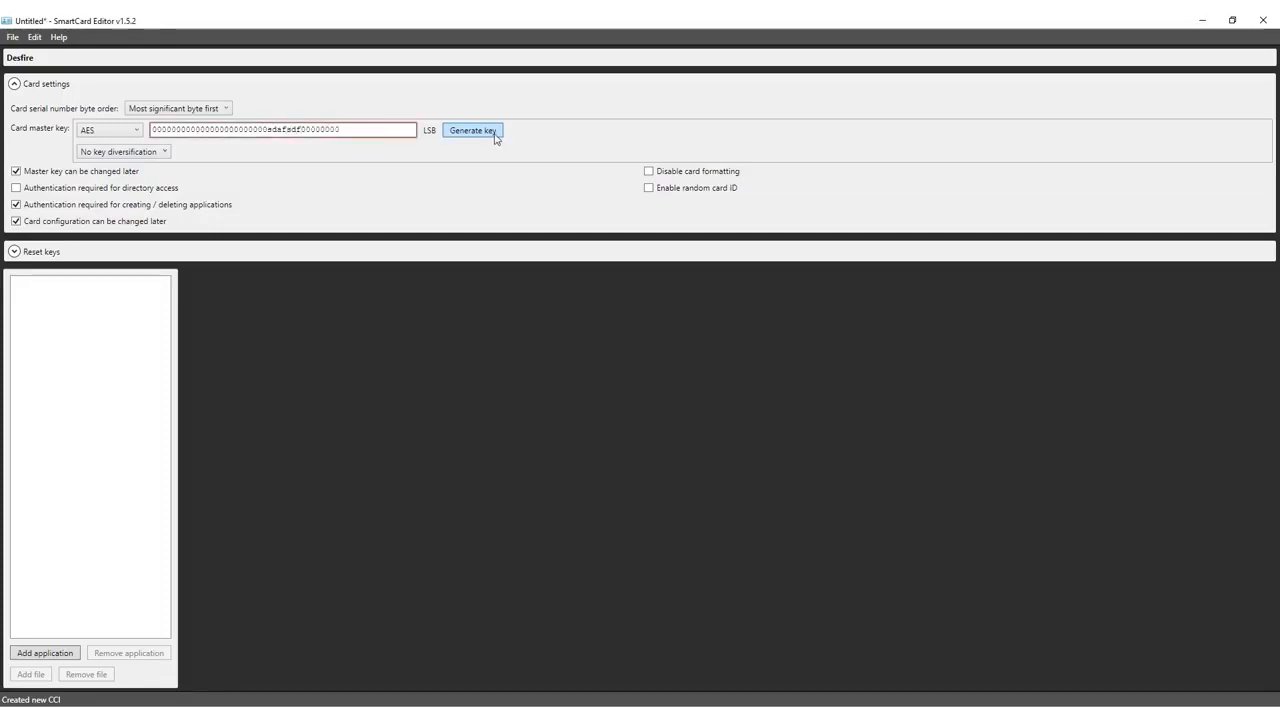
{"action": "left_click", "coordinate": [484, 139]}
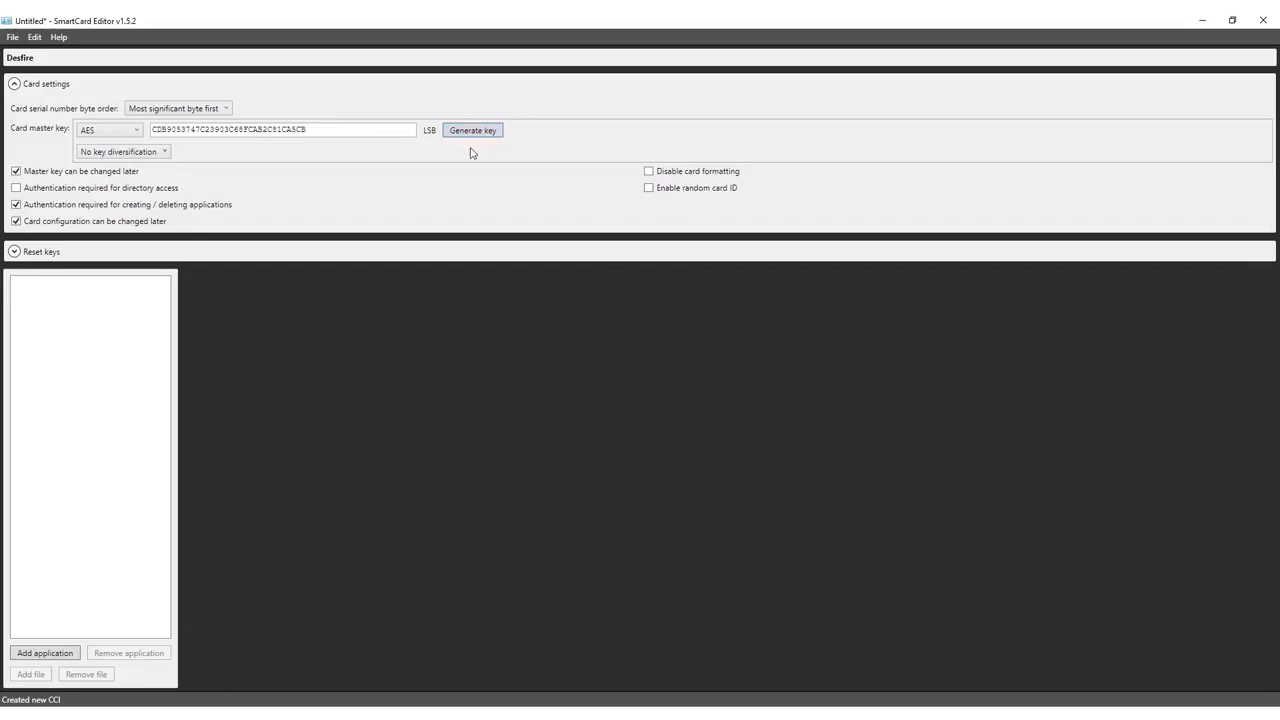
{"action": "left_click", "coordinate": [131, 151]}
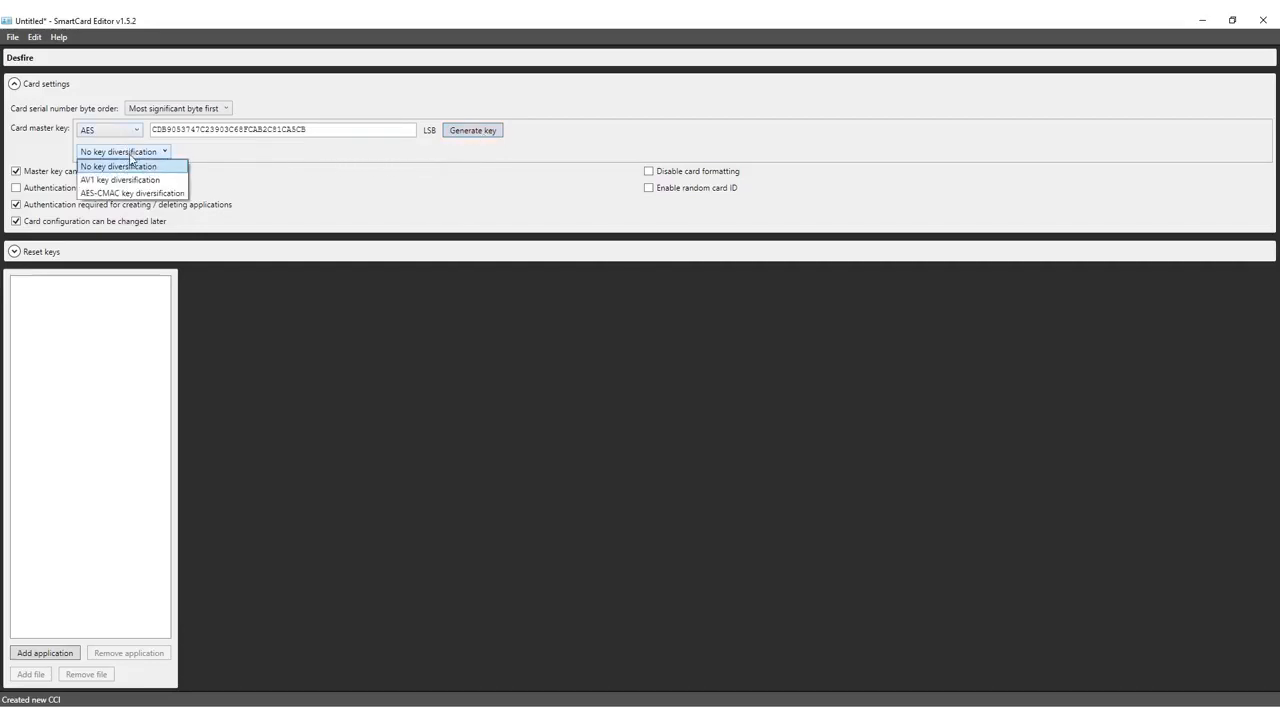
{"action": "left_click", "coordinate": [131, 167]}
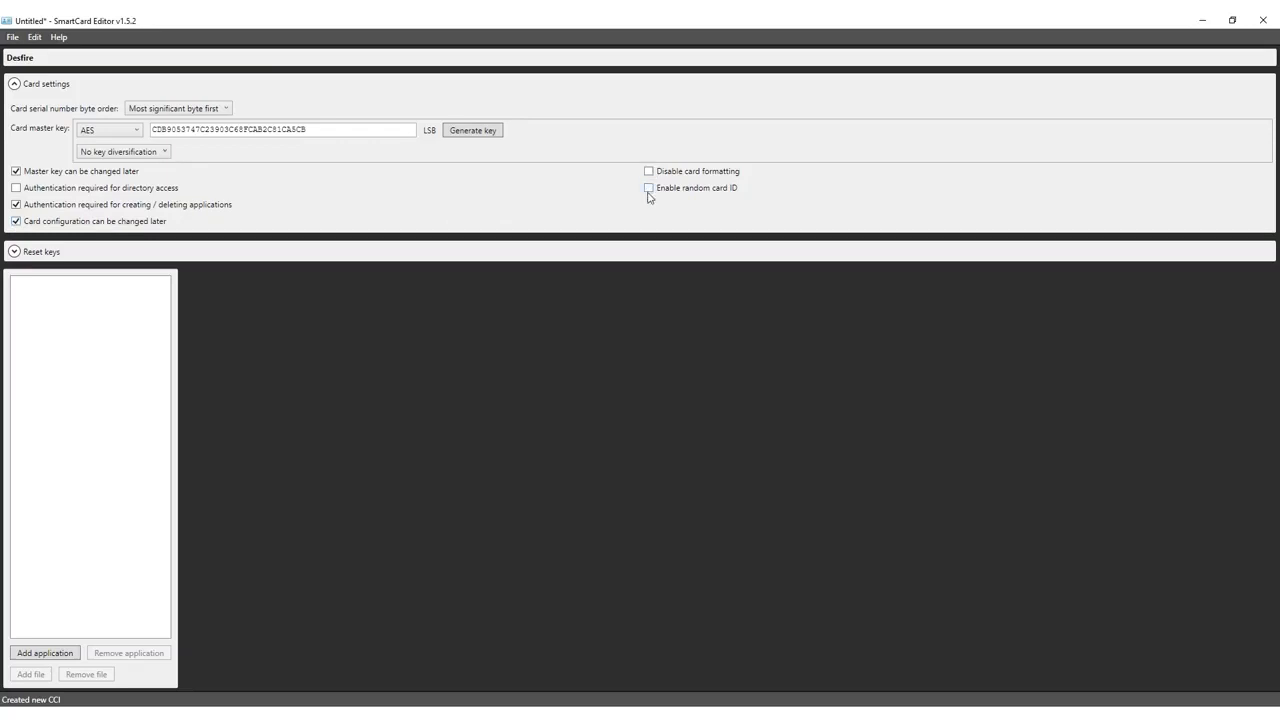
{"action": "left_click", "coordinate": [14, 252]}
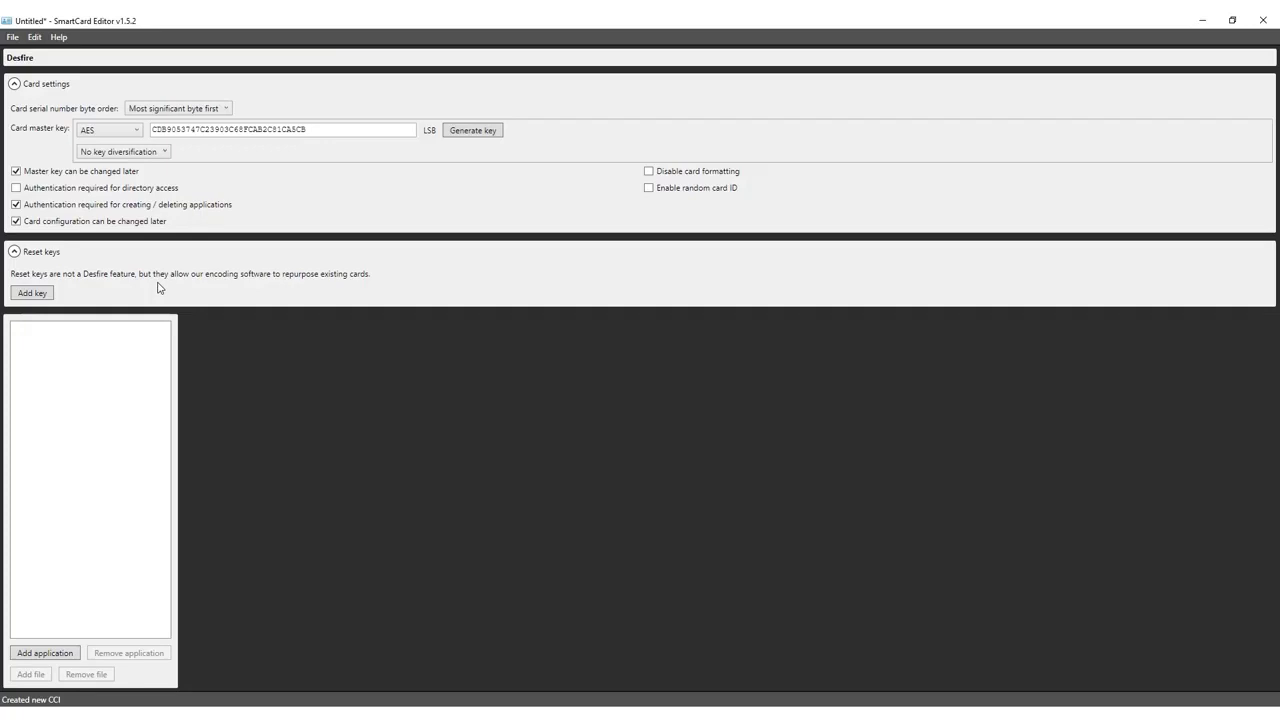
{"action": "left_click", "coordinate": [33, 294]}
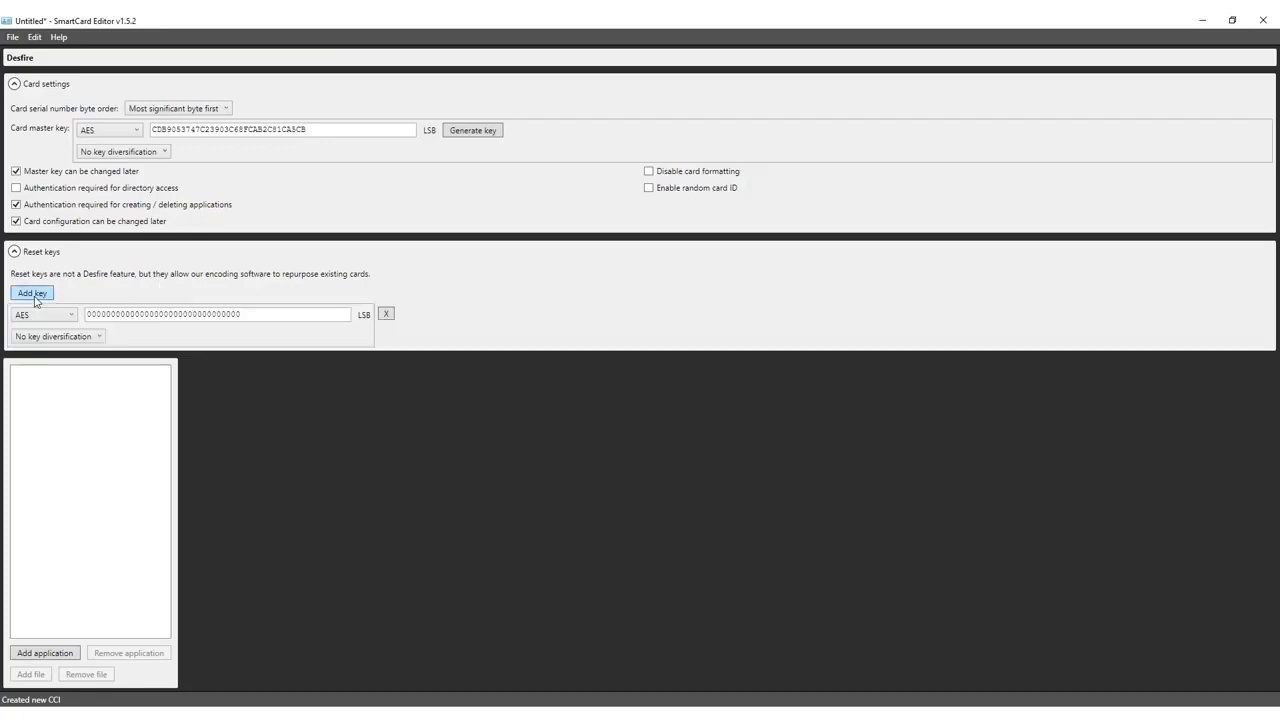
{"action": "left_click", "coordinate": [33, 294]}
{"action": "left_click", "coordinate": [33, 294]}
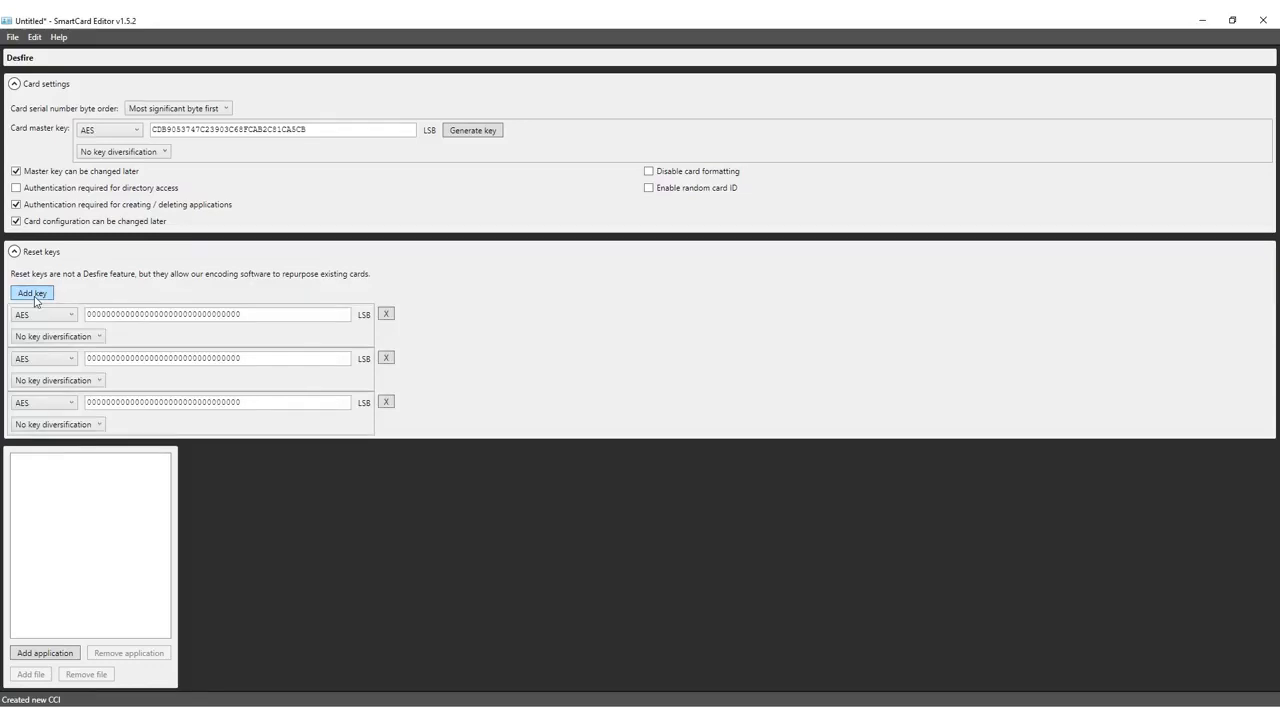
{"action": "left_click", "coordinate": [33, 294]}
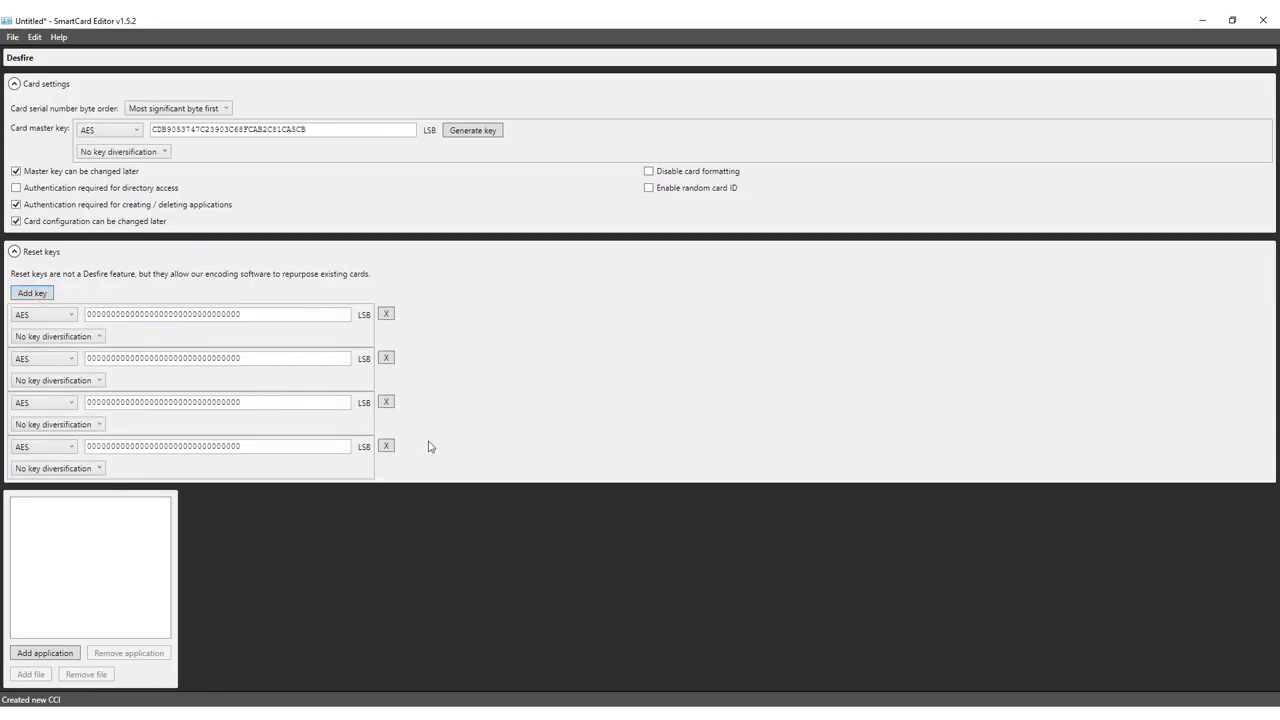
{"action": "left_click", "coordinate": [386, 447]}
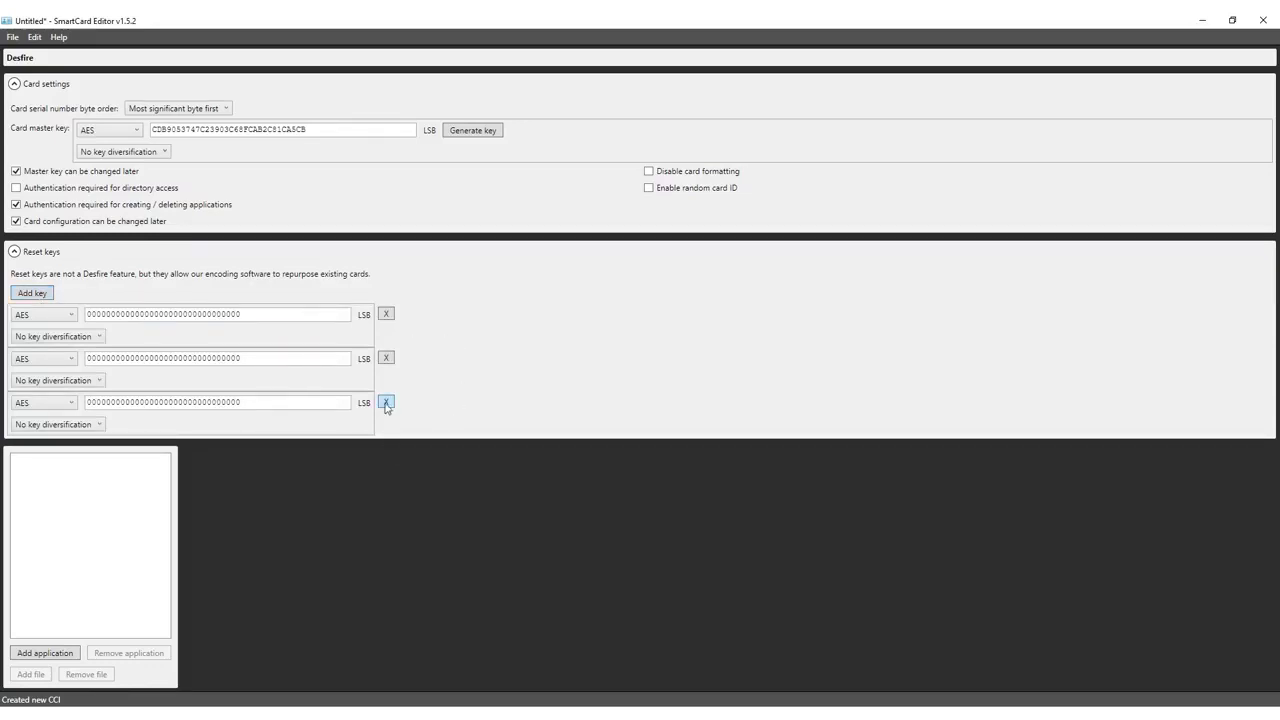
{"action": "left_click", "coordinate": [386, 402]}
{"action": "left_click", "coordinate": [386, 358]}
{"action": "left_click", "coordinate": [386, 314]}
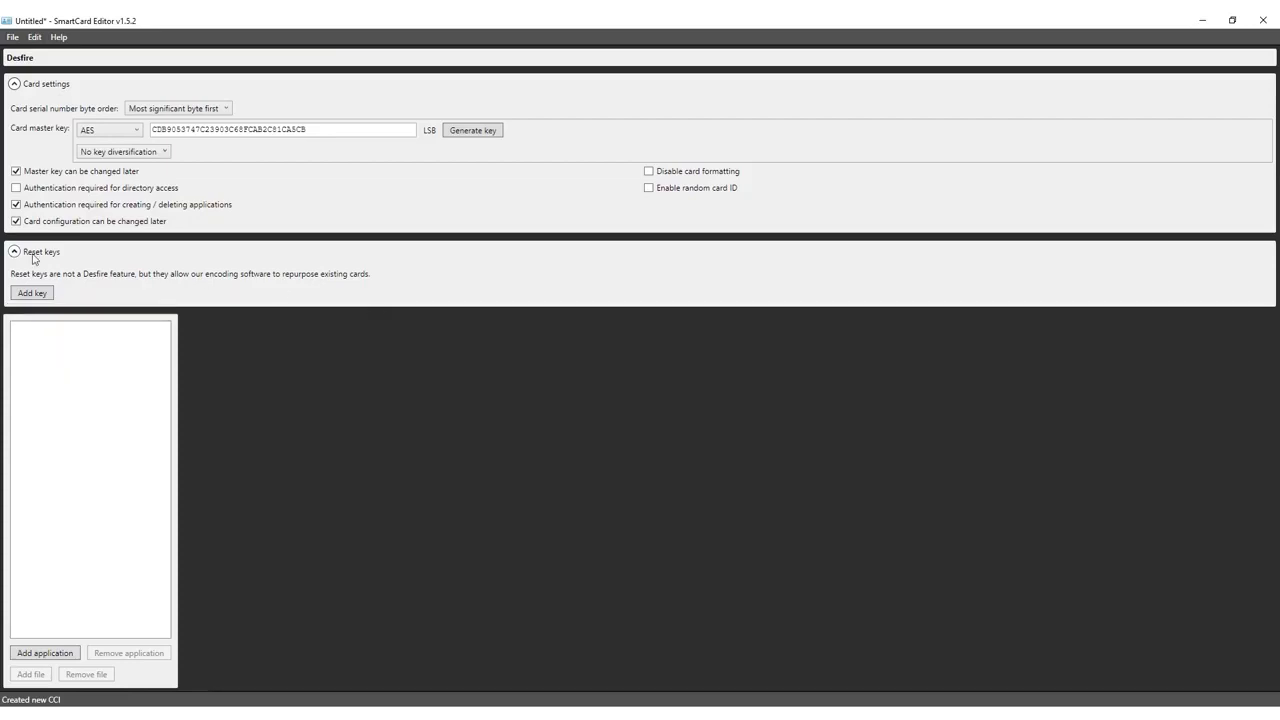
{"action": "left_click", "coordinate": [14, 252]}
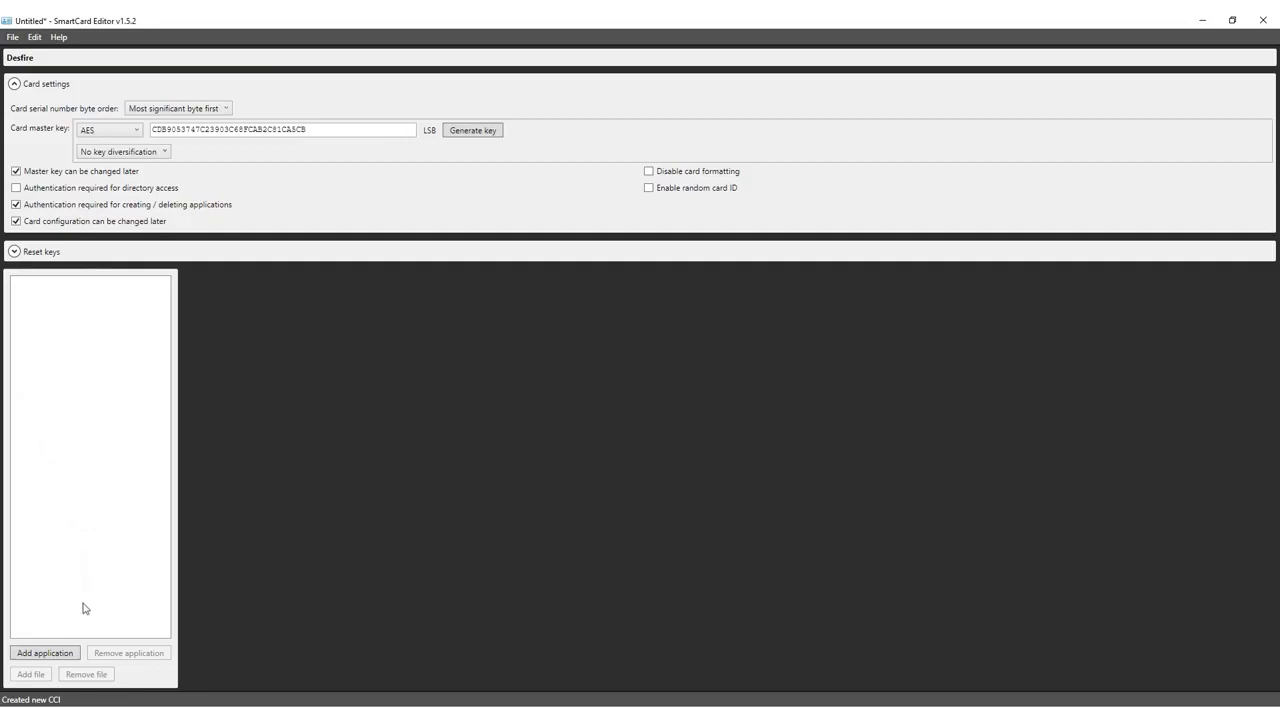
- Add four applications to the card, then delete the extra Application 000004
{"action": "left_click", "coordinate": [44, 653]}
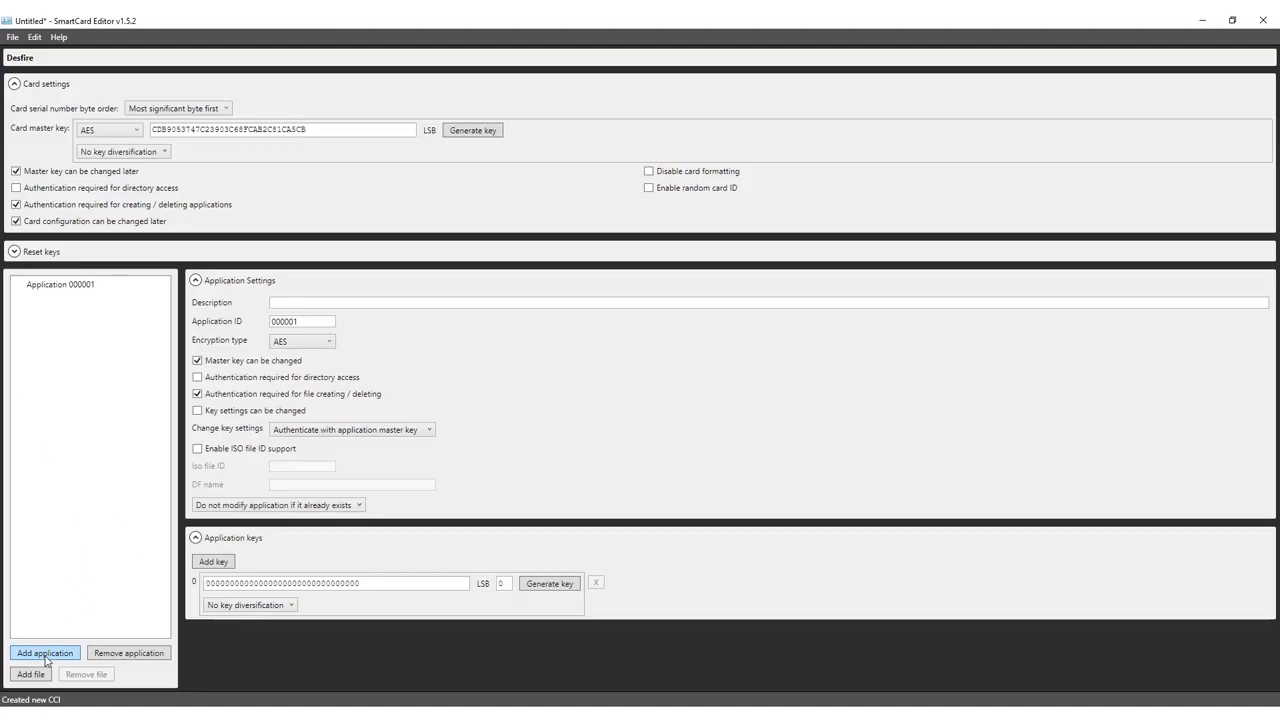
{"action": "left_click", "coordinate": [44, 653]}
{"action": "left_click", "coordinate": [45, 653]}
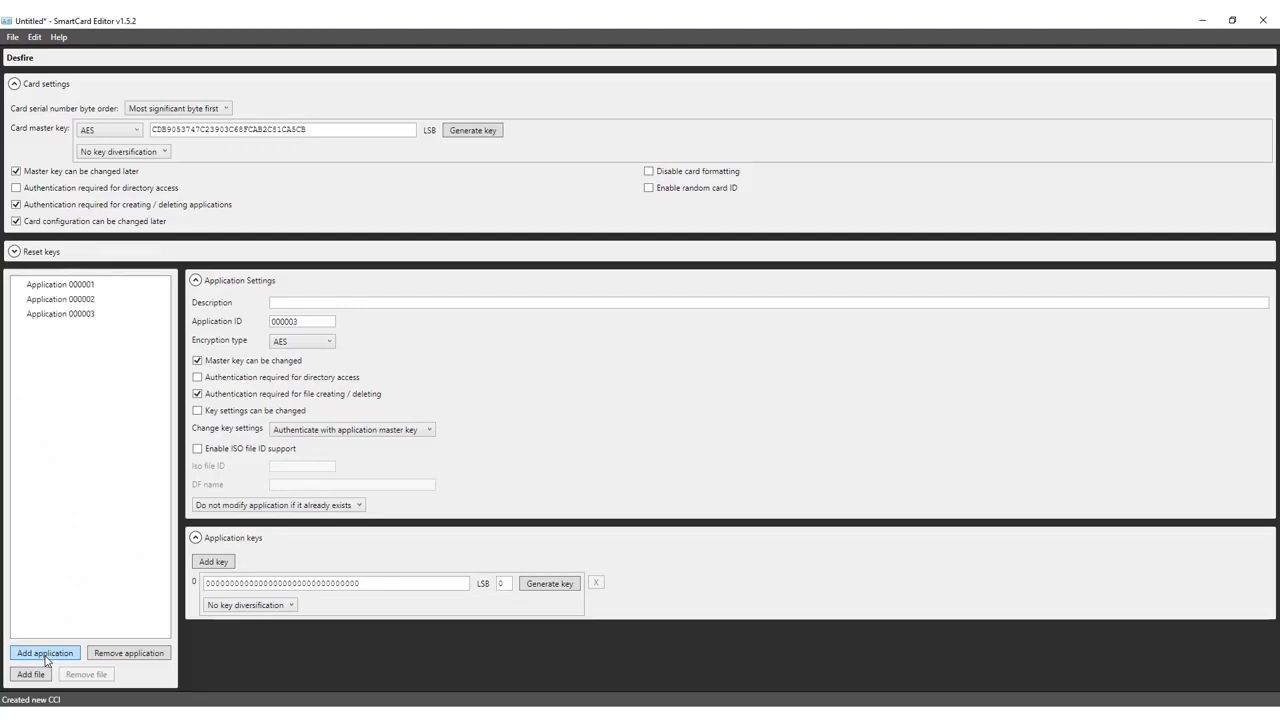
{"action": "left_click", "coordinate": [45, 655]}
{"action": "left_click", "coordinate": [82, 331]}
{"action": "left_click", "coordinate": [96, 654]}
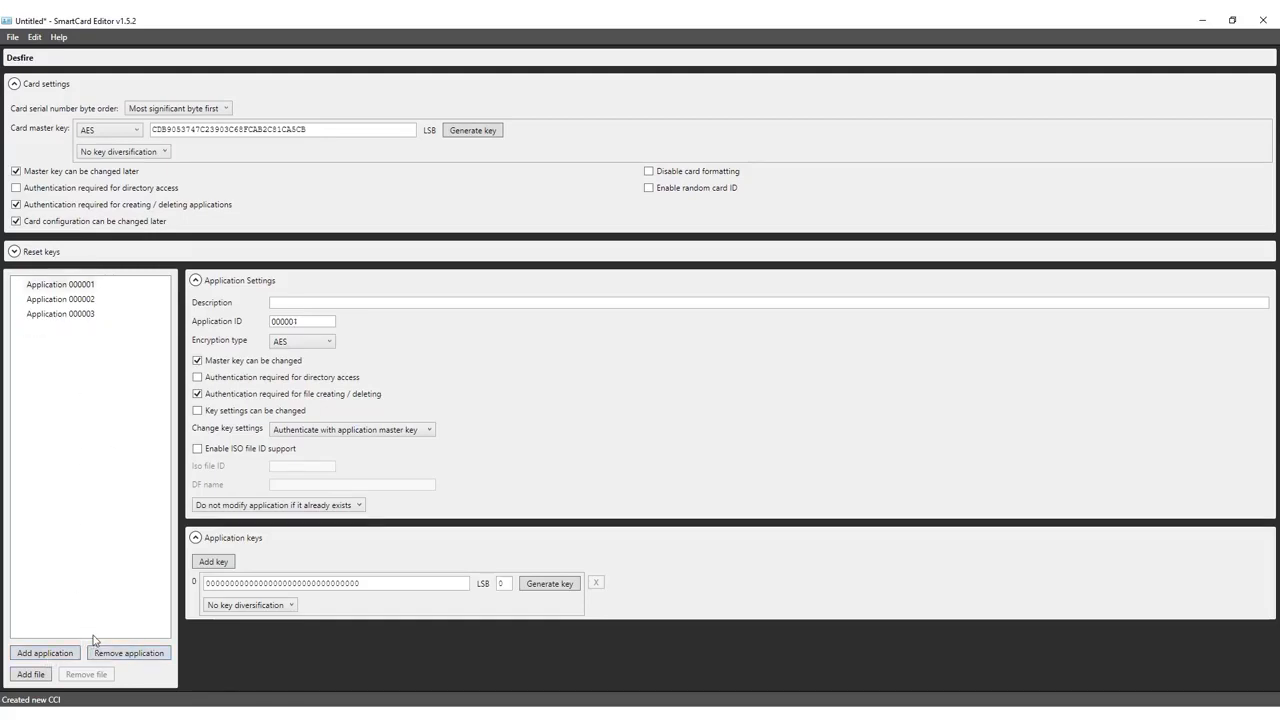
- Name Application 000001 'Identification', keeping AES, master-key authentication and existing-application defaults
{"action": "left_click", "coordinate": [412, 305]}
{"action": "type", "text": "Identification"}
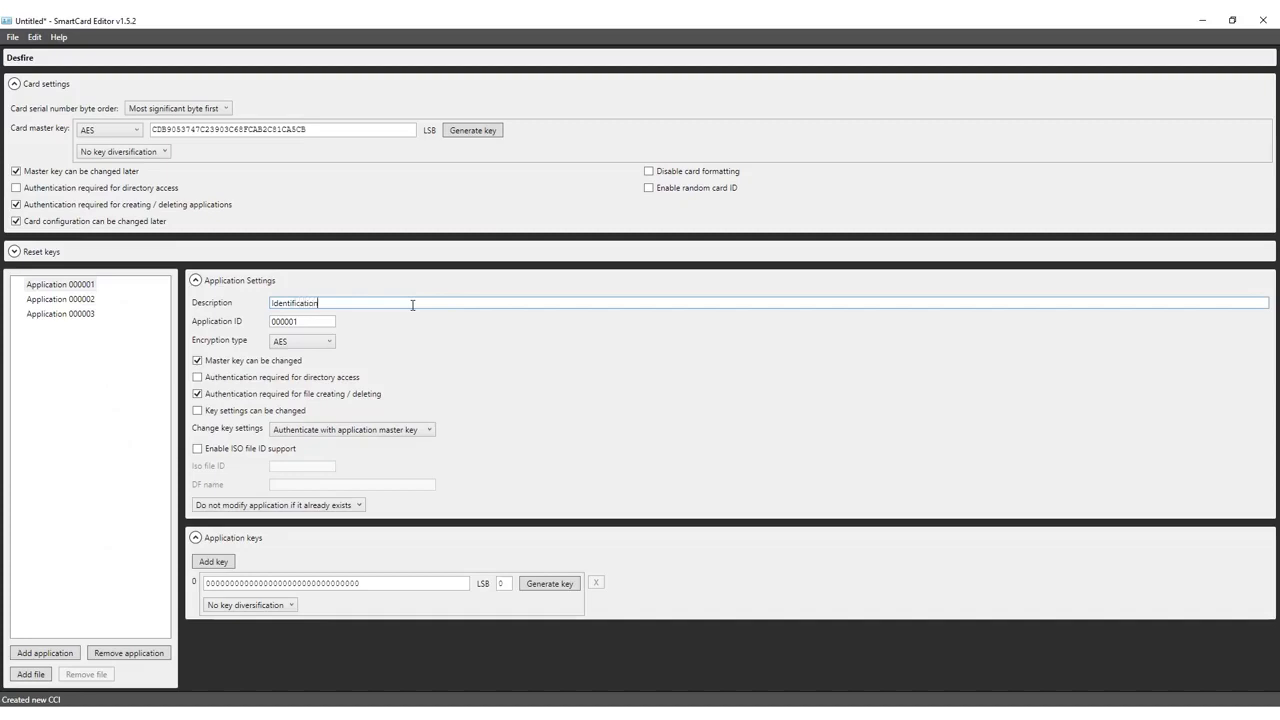
{"action": "left_click", "coordinate": [320, 344]}
{"action": "left_click", "coordinate": [319, 346]}
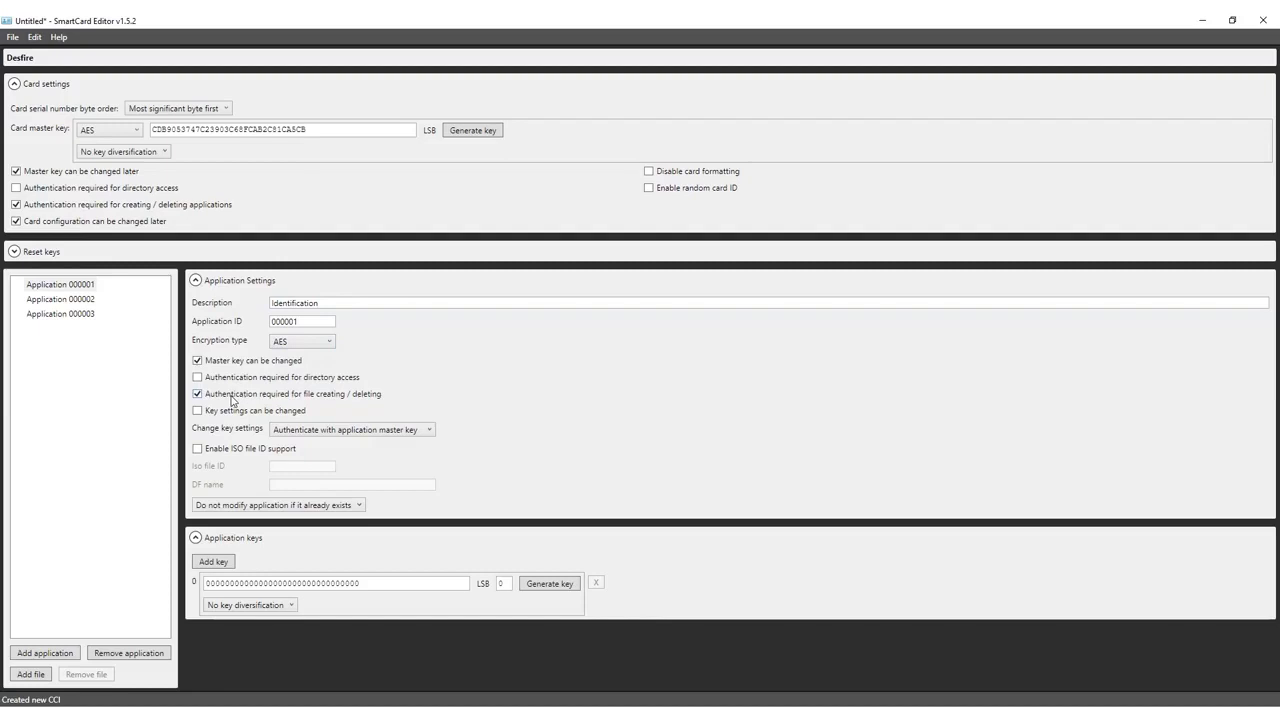
{"action": "left_click", "coordinate": [313, 434]}
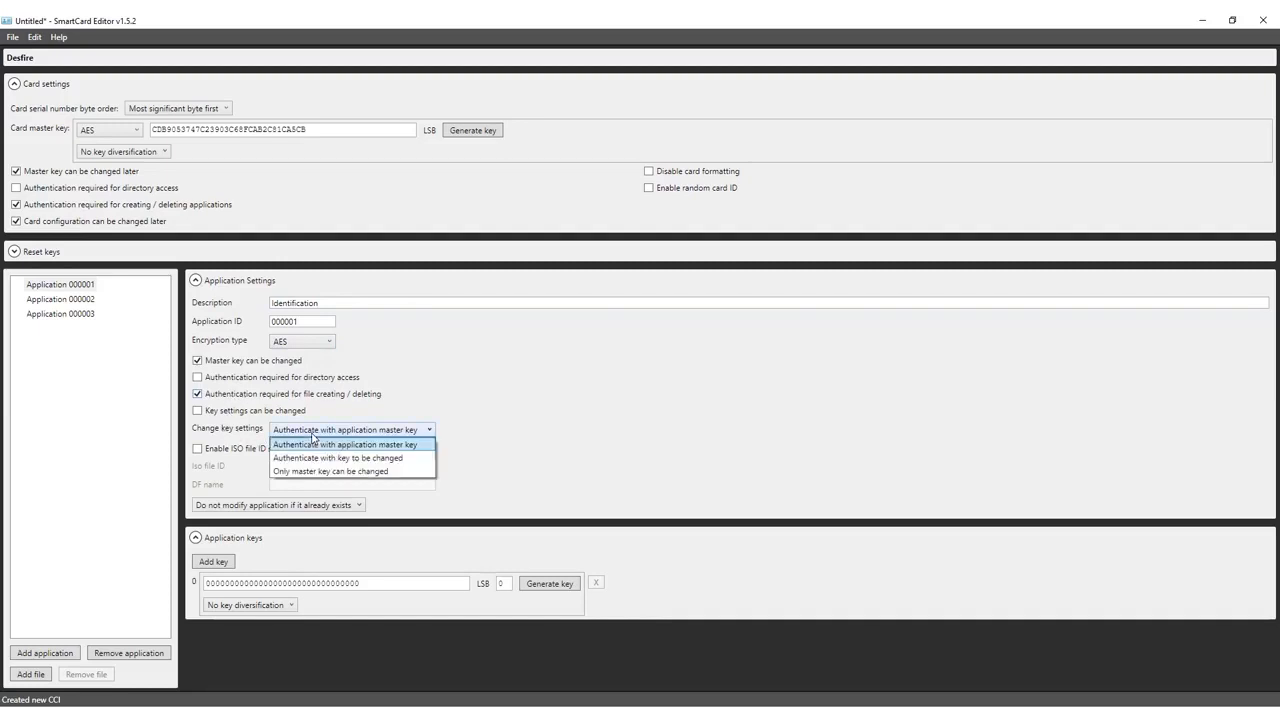
{"action": "left_click", "coordinate": [320, 446]}
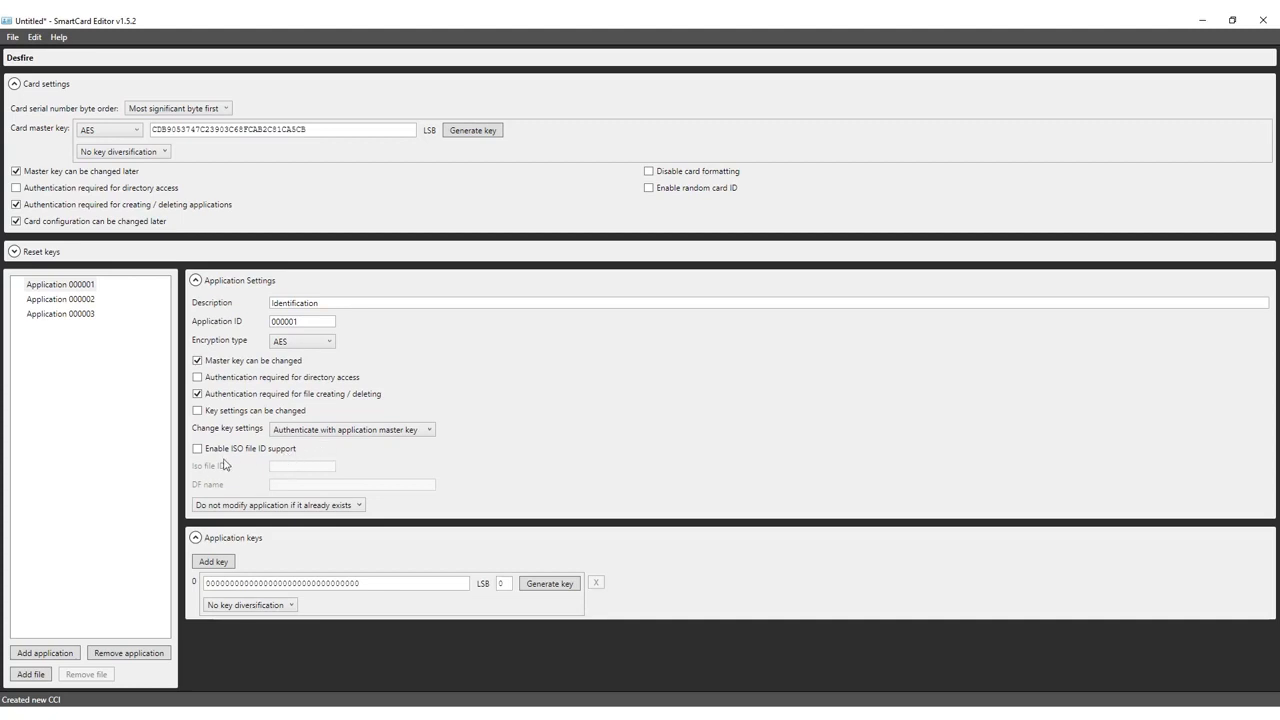
{"action": "left_click", "coordinate": [340, 510]}
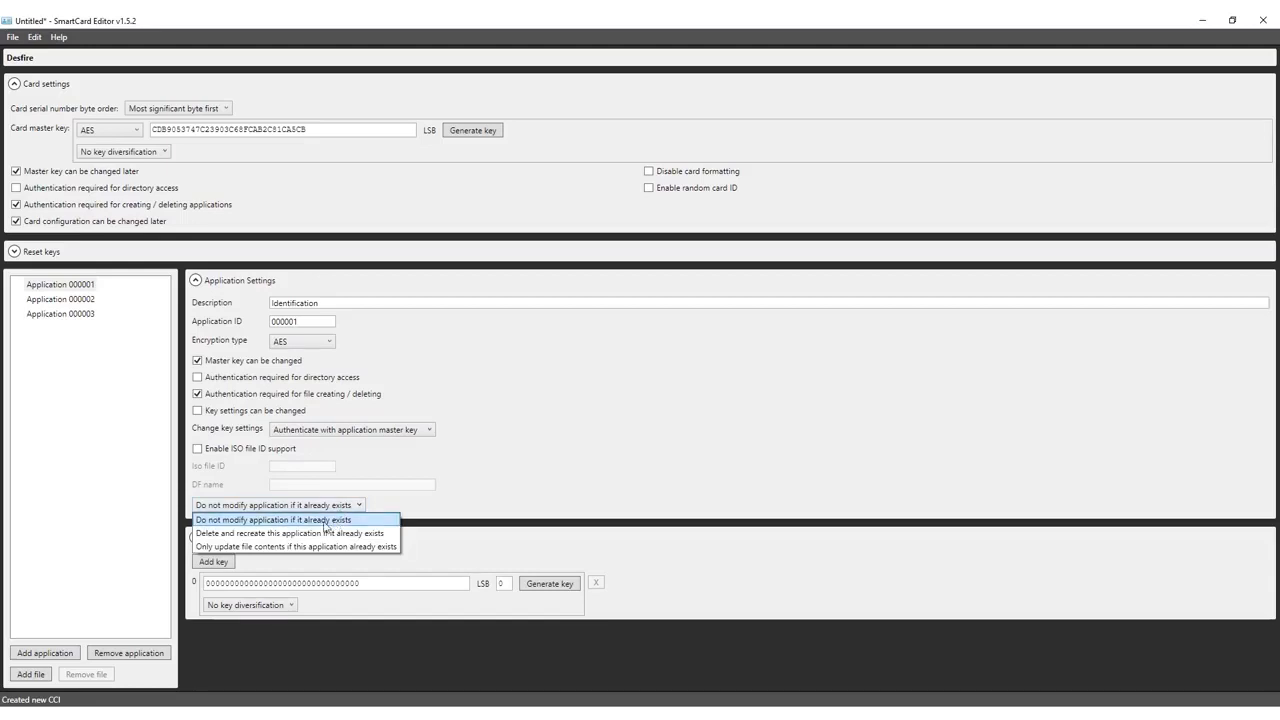
{"action": "left_click", "coordinate": [285, 521]}
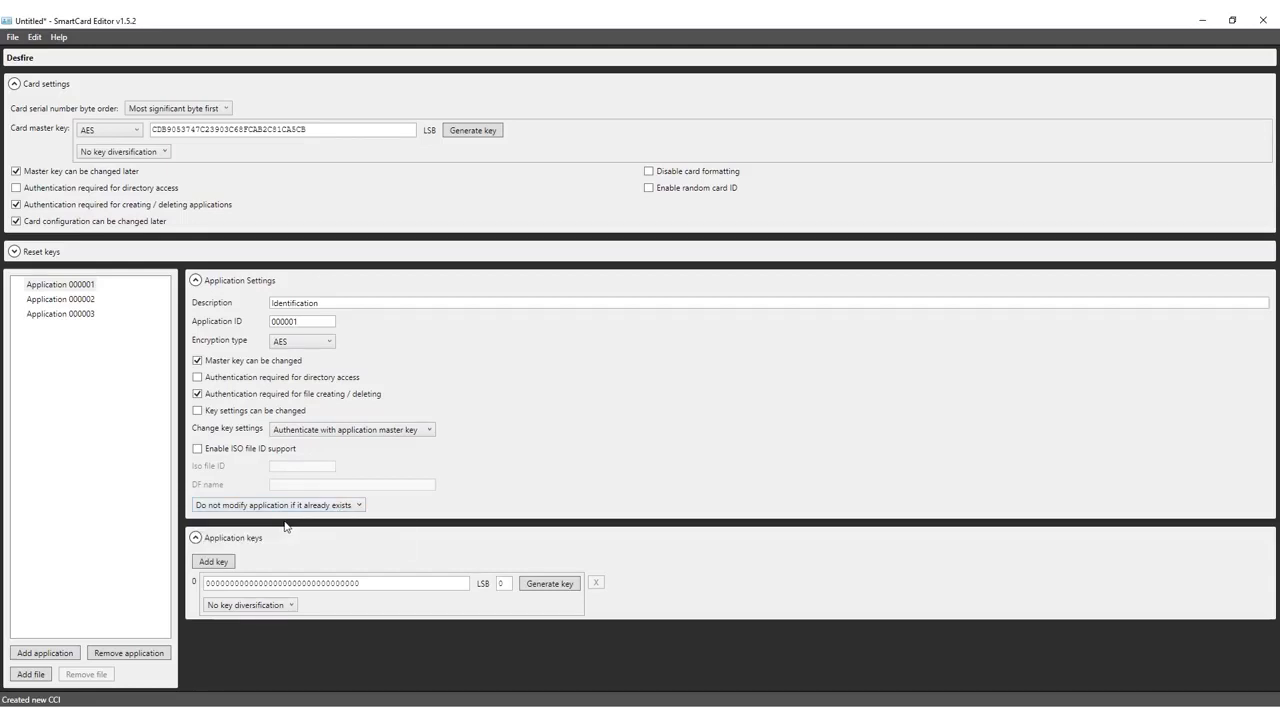
- Add keys 1 and 2 to Application 000001, generate random values for keys 0–2, and add File 0
{"action": "left_click", "coordinate": [214, 562]}
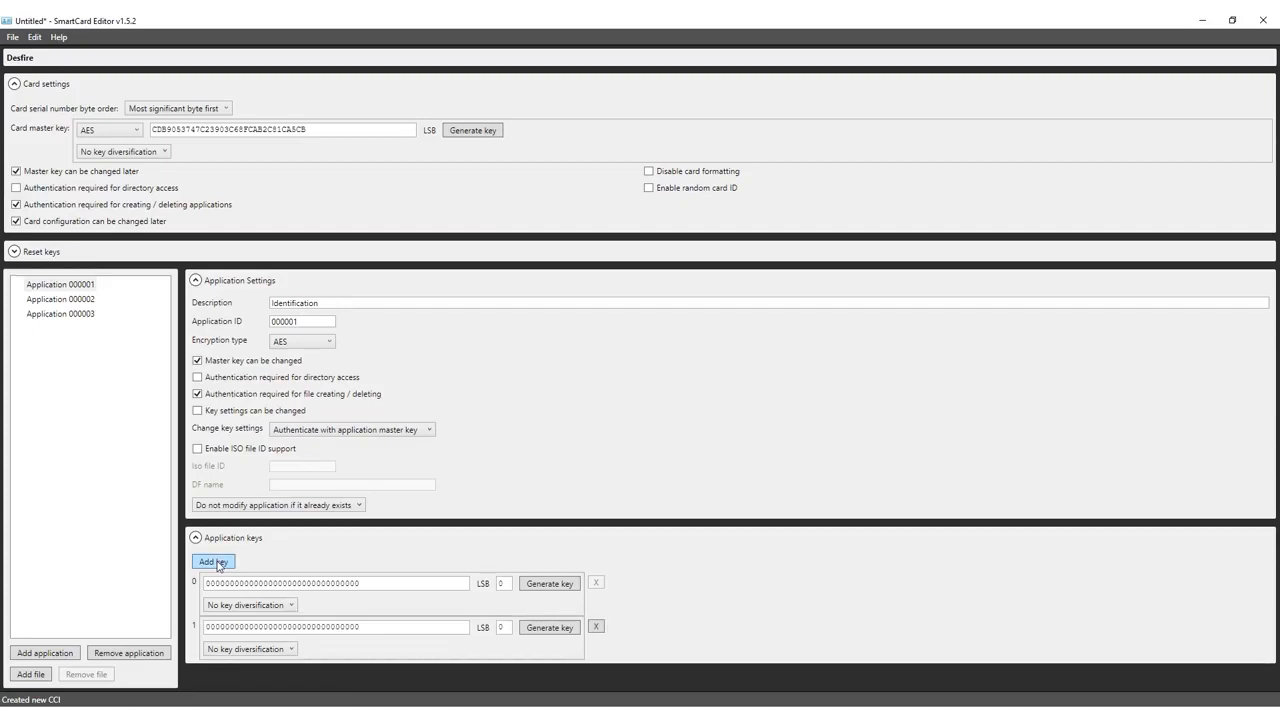
{"action": "left_click", "coordinate": [215, 562]}
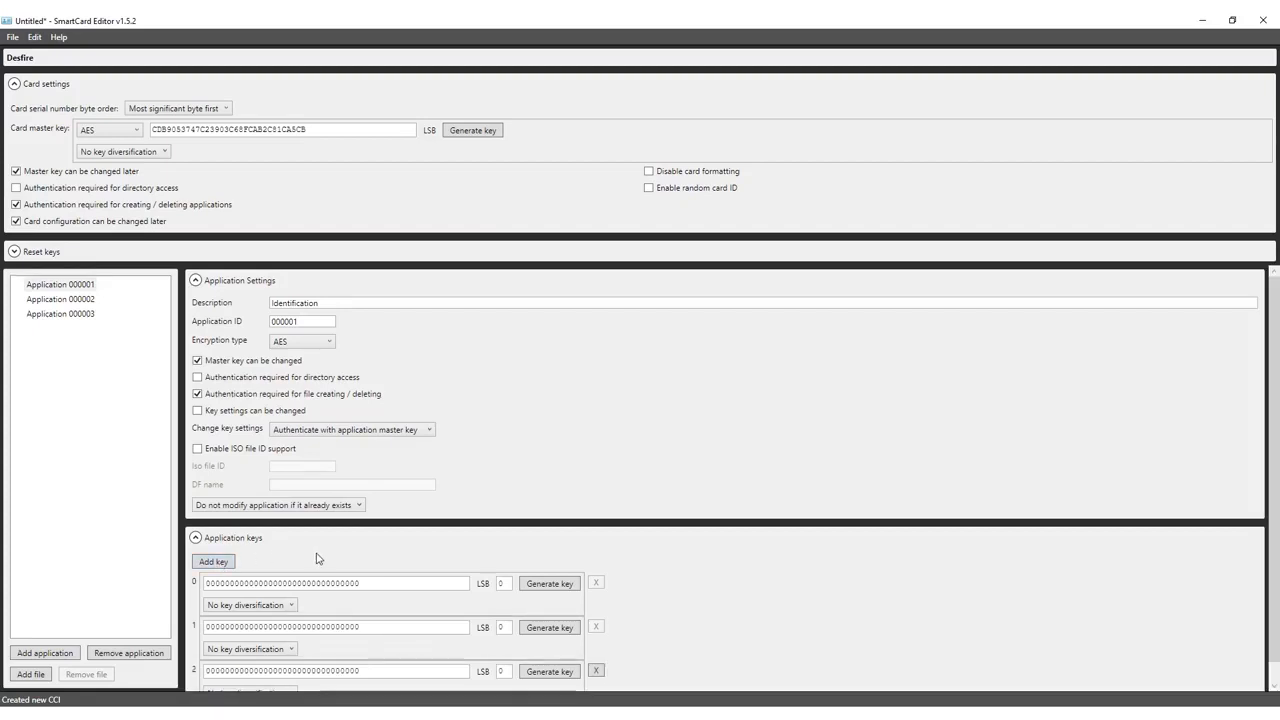
{"action": "scroll", "coordinate": [323, 558], "scroll_direction": "down", "scroll_amount": 1}
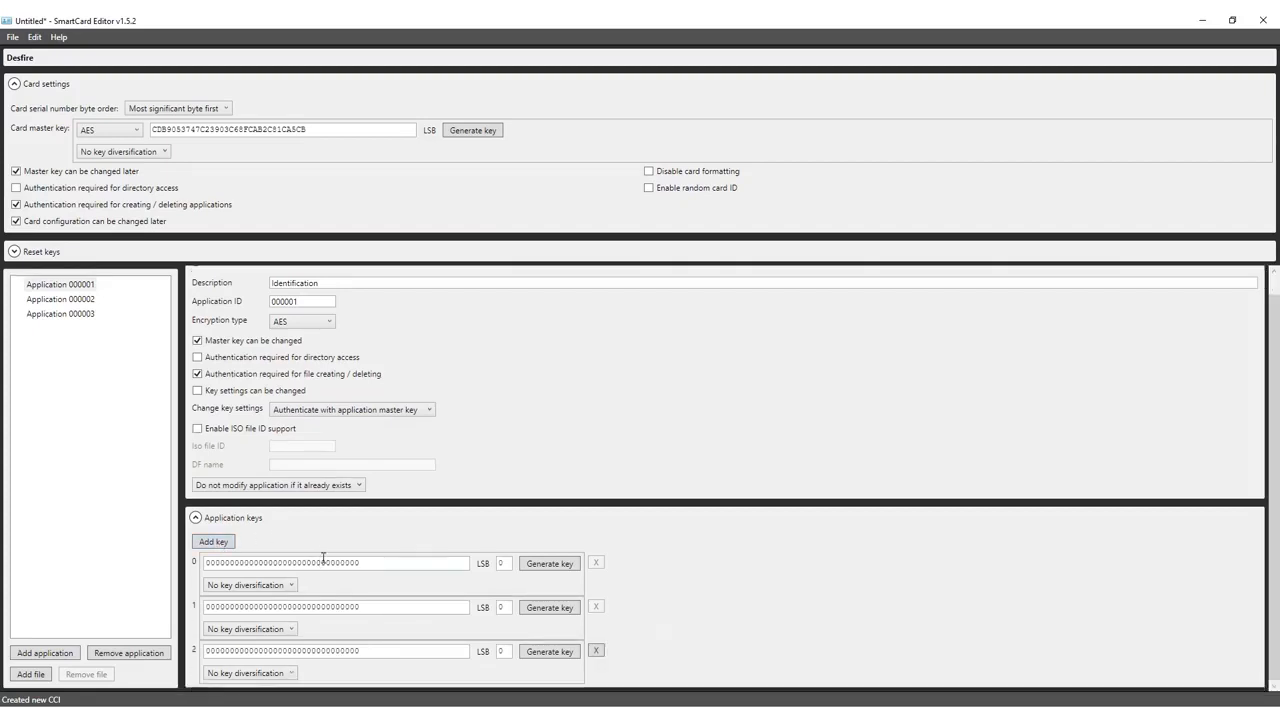
{"action": "left_click", "coordinate": [549, 569]}
{"action": "left_click", "coordinate": [549, 609]}
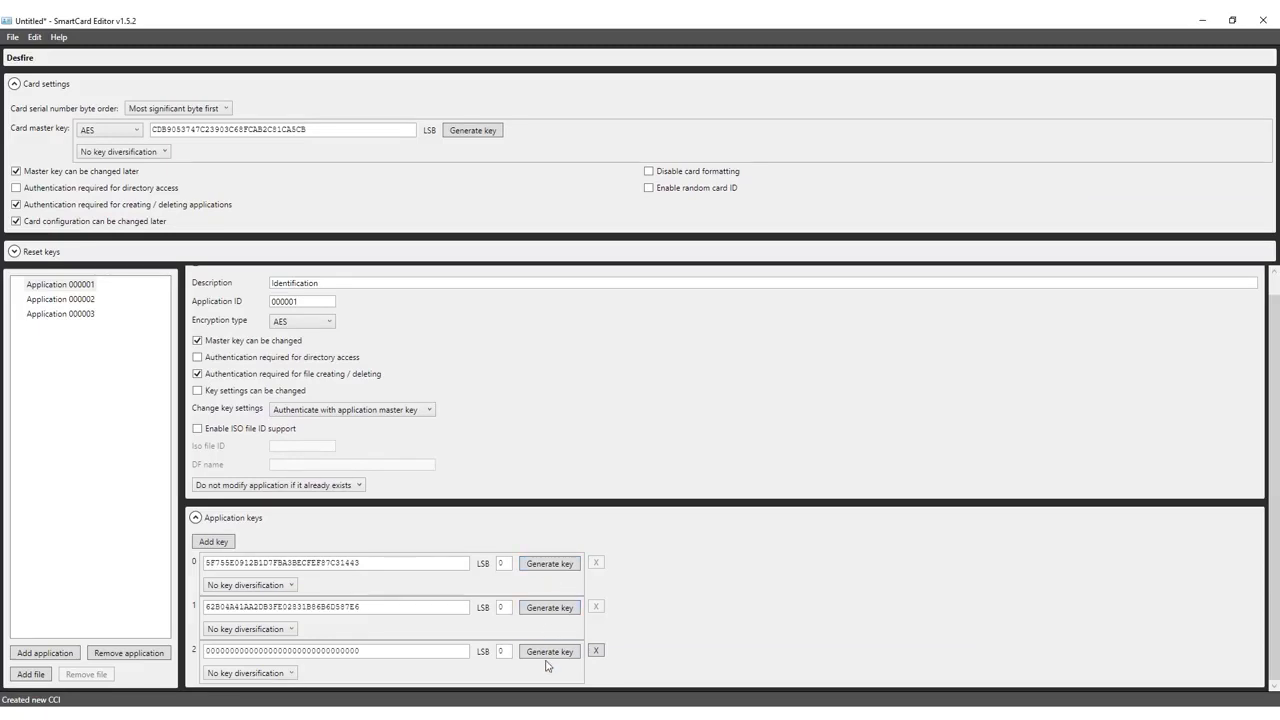
{"action": "left_click", "coordinate": [548, 652]}
{"action": "left_click", "coordinate": [36, 675]}
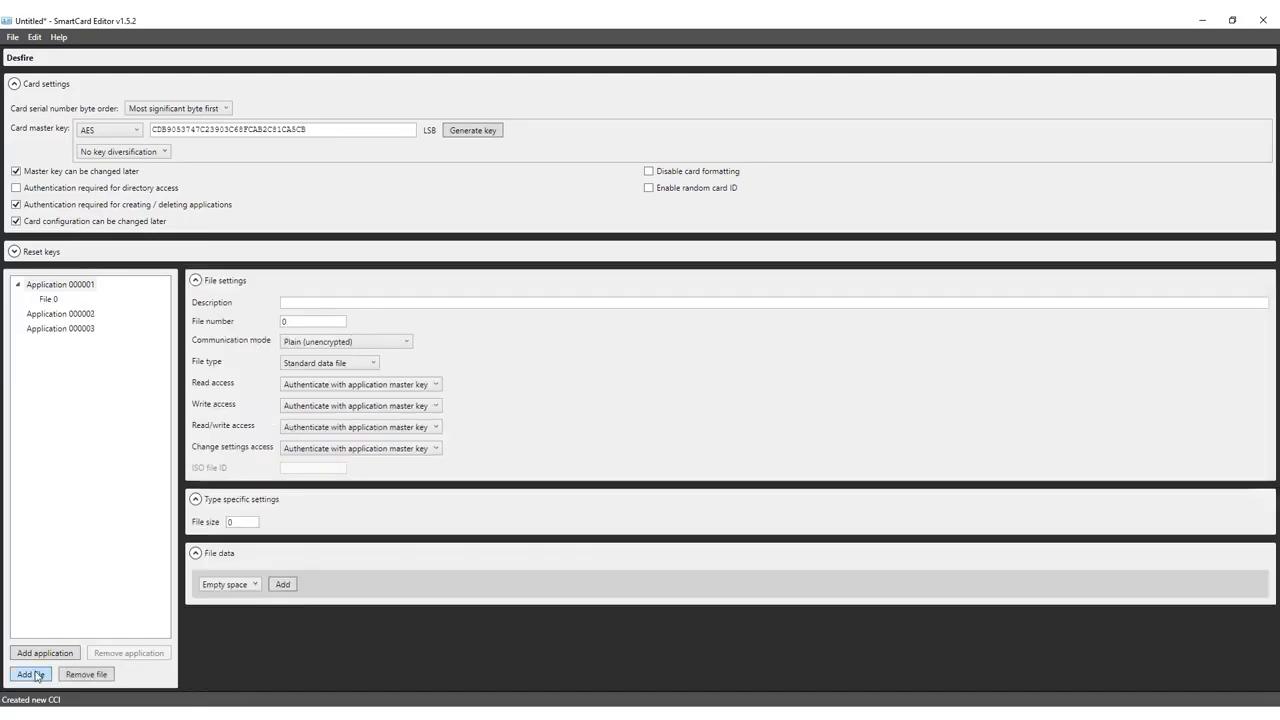
- Describe File 0 as 'Personal Information', an encrypted standard data file
{"action": "left_click", "coordinate": [310, 302]}
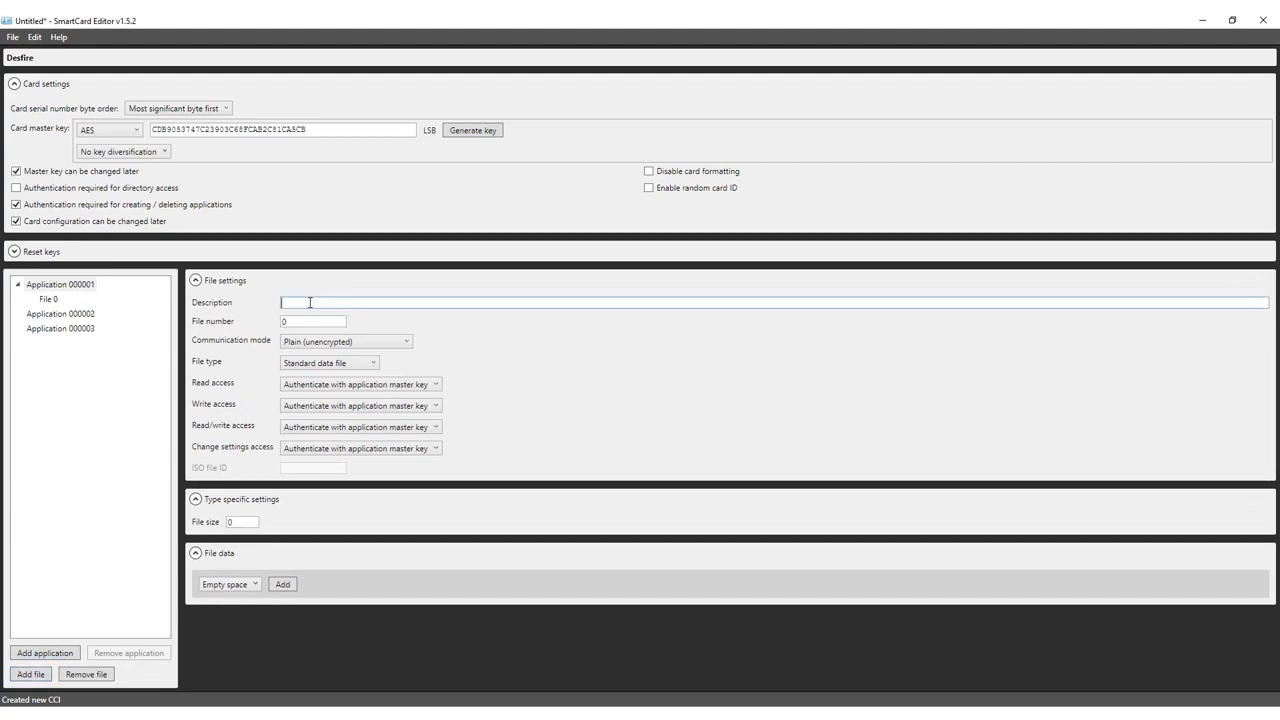
{"action": "type", "text": "Personal Information"}
{"action": "left_click", "coordinate": [385, 343]}
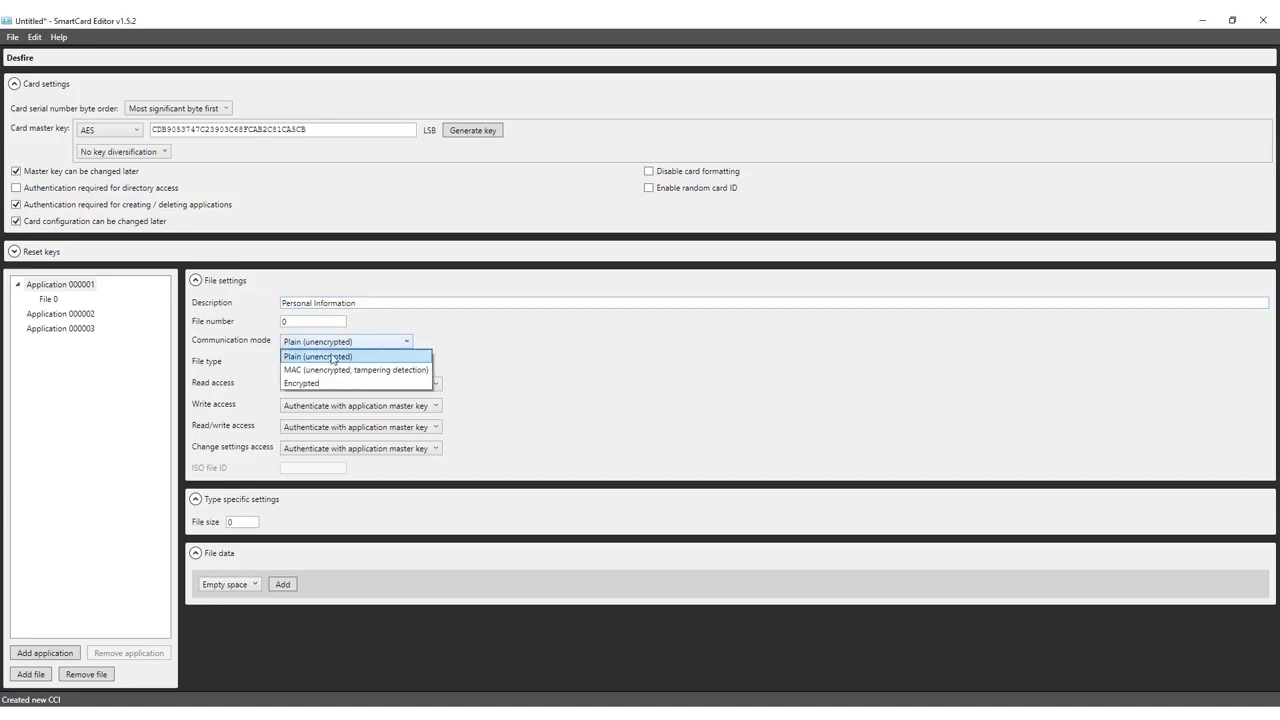
{"action": "left_click", "coordinate": [294, 358]}
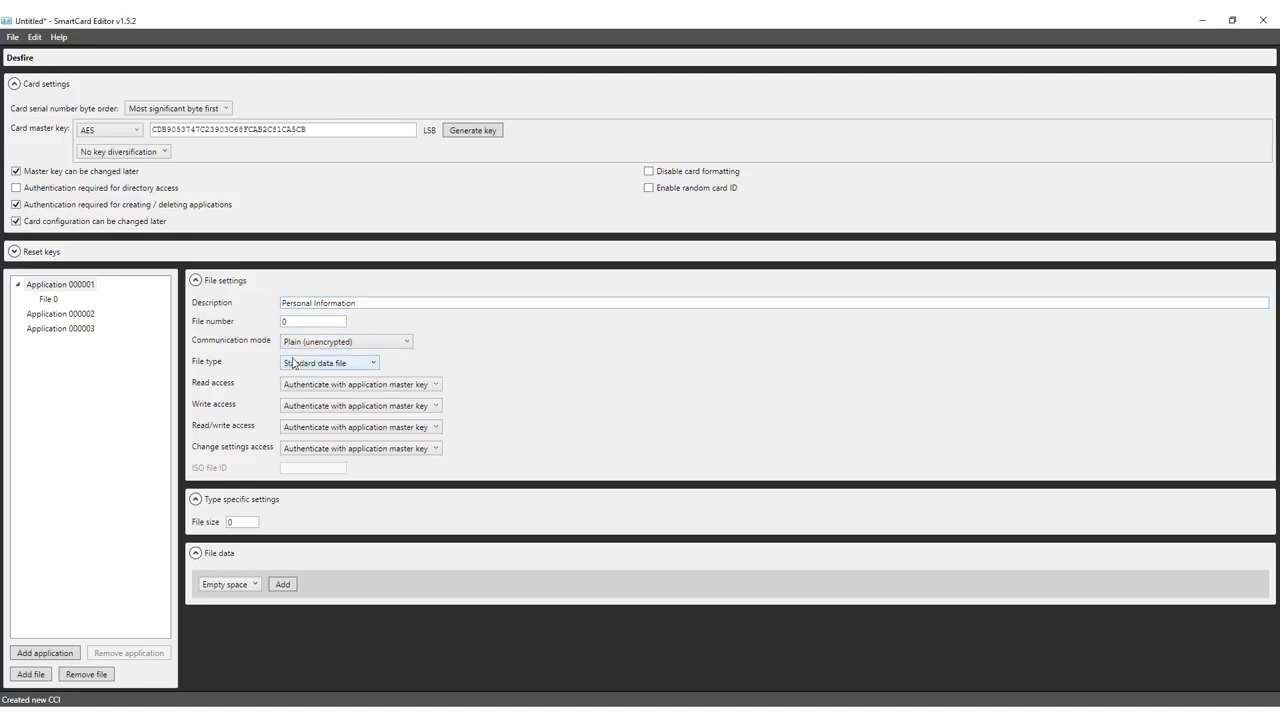
{"action": "left_click", "coordinate": [303, 343]}
{"action": "left_click", "coordinate": [299, 384]}
{"action": "left_click", "coordinate": [360, 365]}
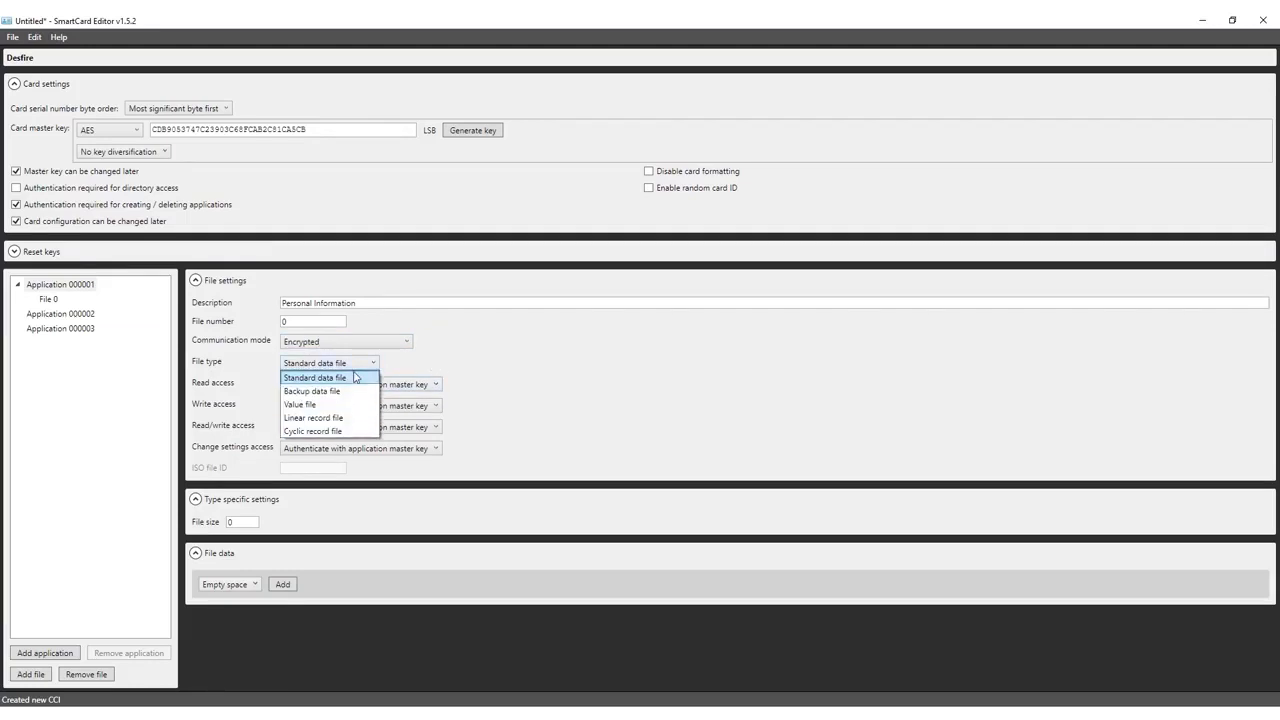
{"action": "left_click", "coordinate": [327, 378]}
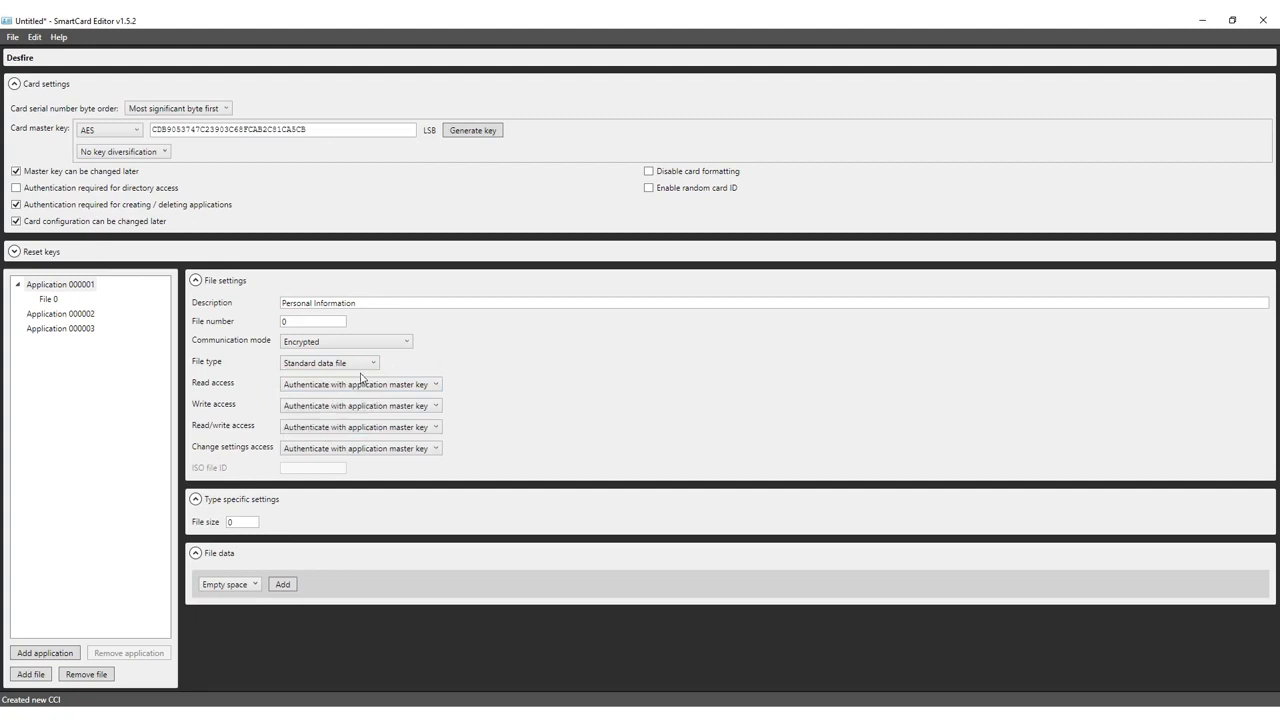
- Set access: read with key 1, write and read/write with key 2, change settings with master key
{"action": "left_click", "coordinate": [434, 385]}
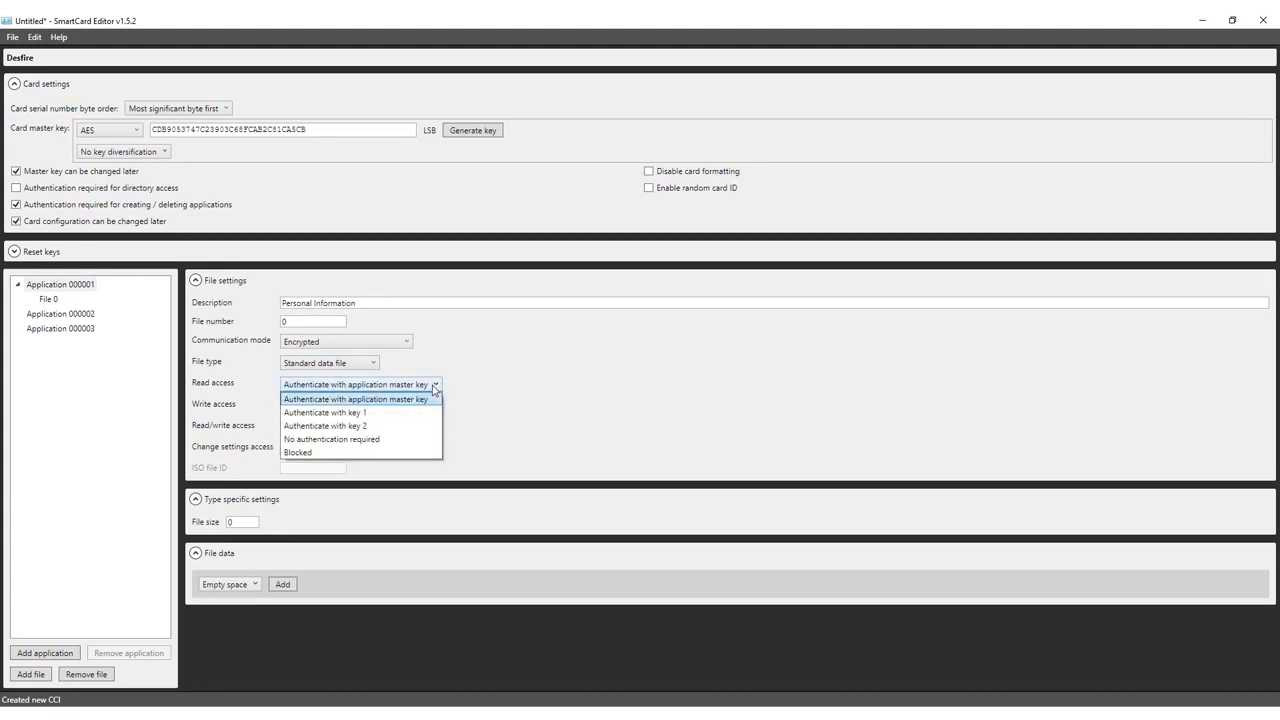
{"action": "left_click", "coordinate": [323, 413]}
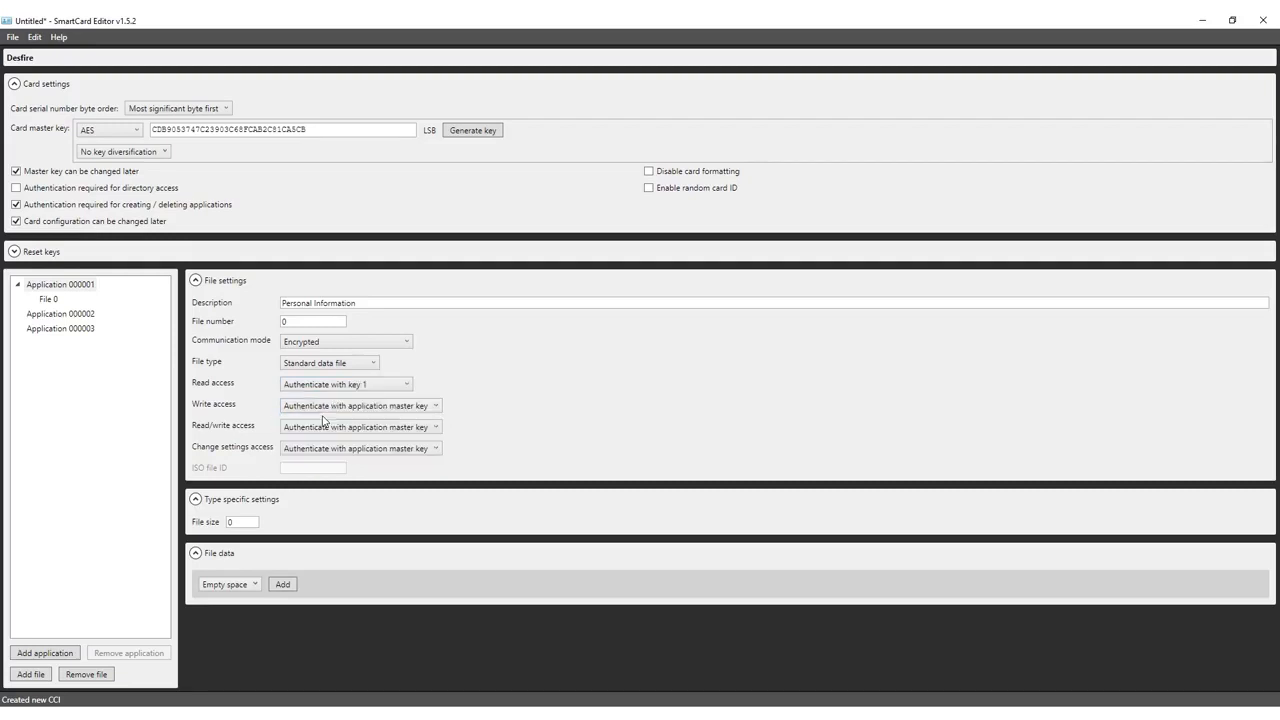
{"action": "left_click", "coordinate": [326, 407]}
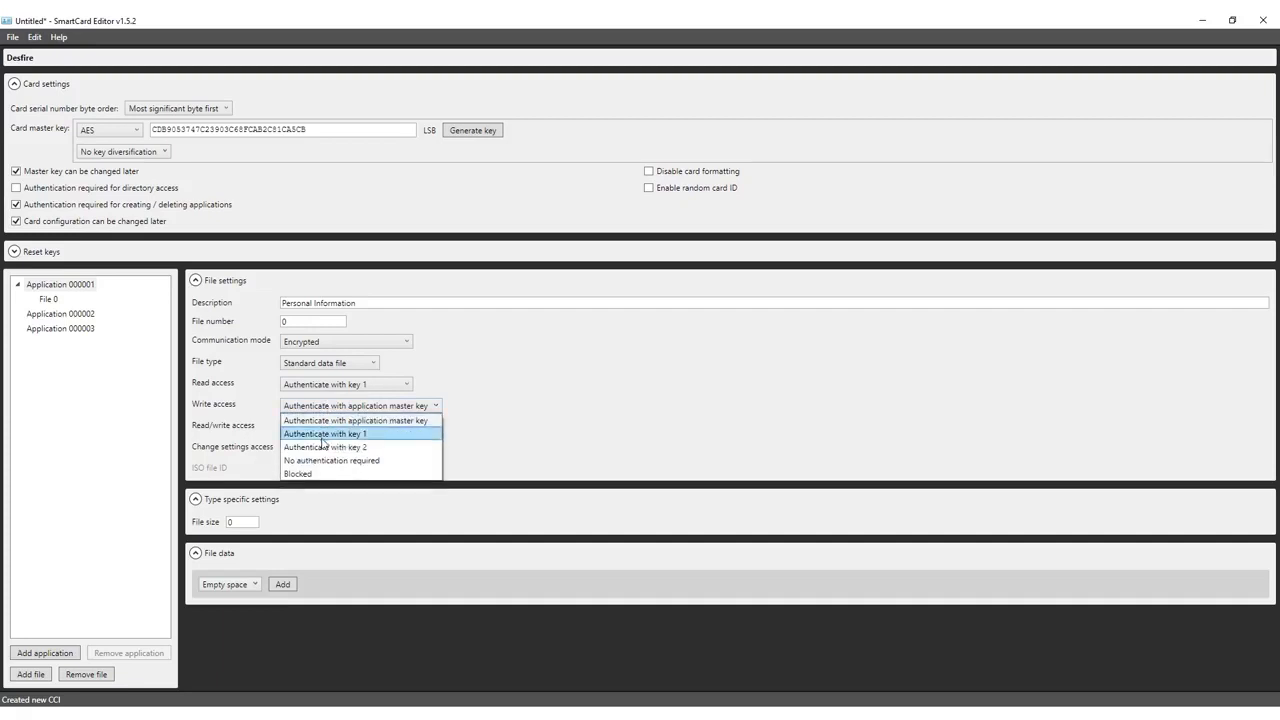
{"action": "left_click", "coordinate": [321, 447]}
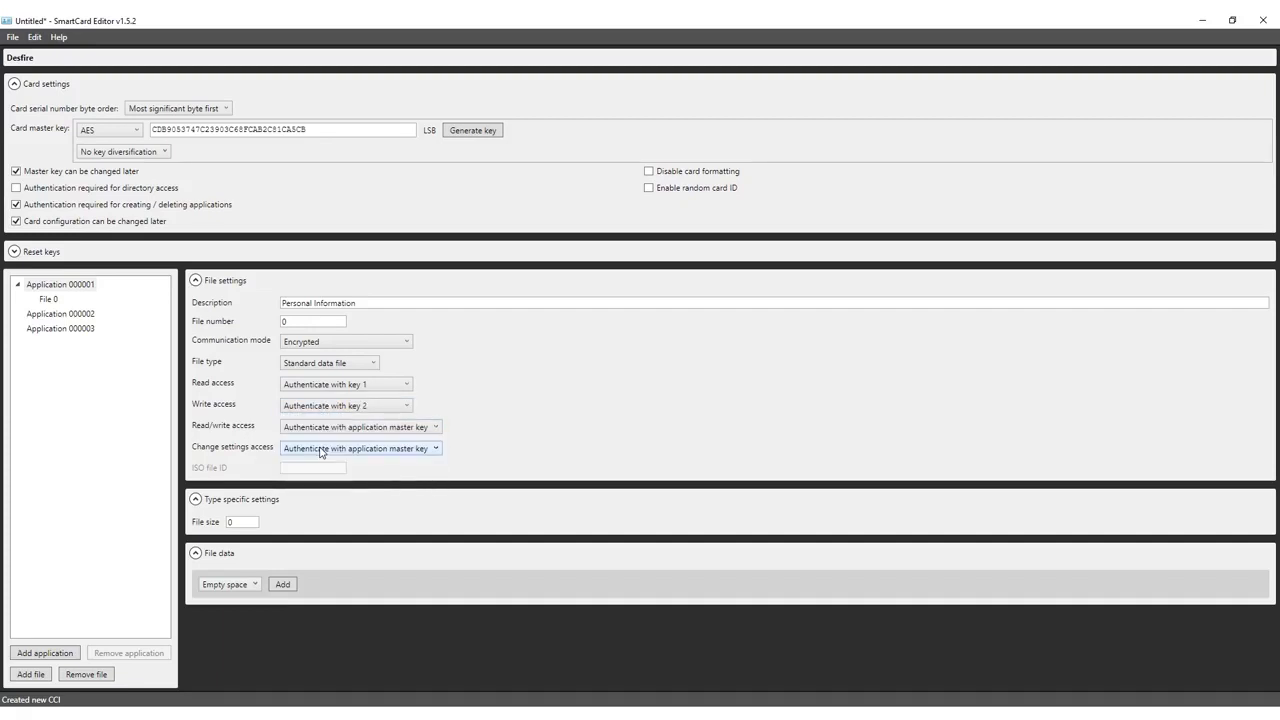
{"action": "left_click", "coordinate": [328, 431]}
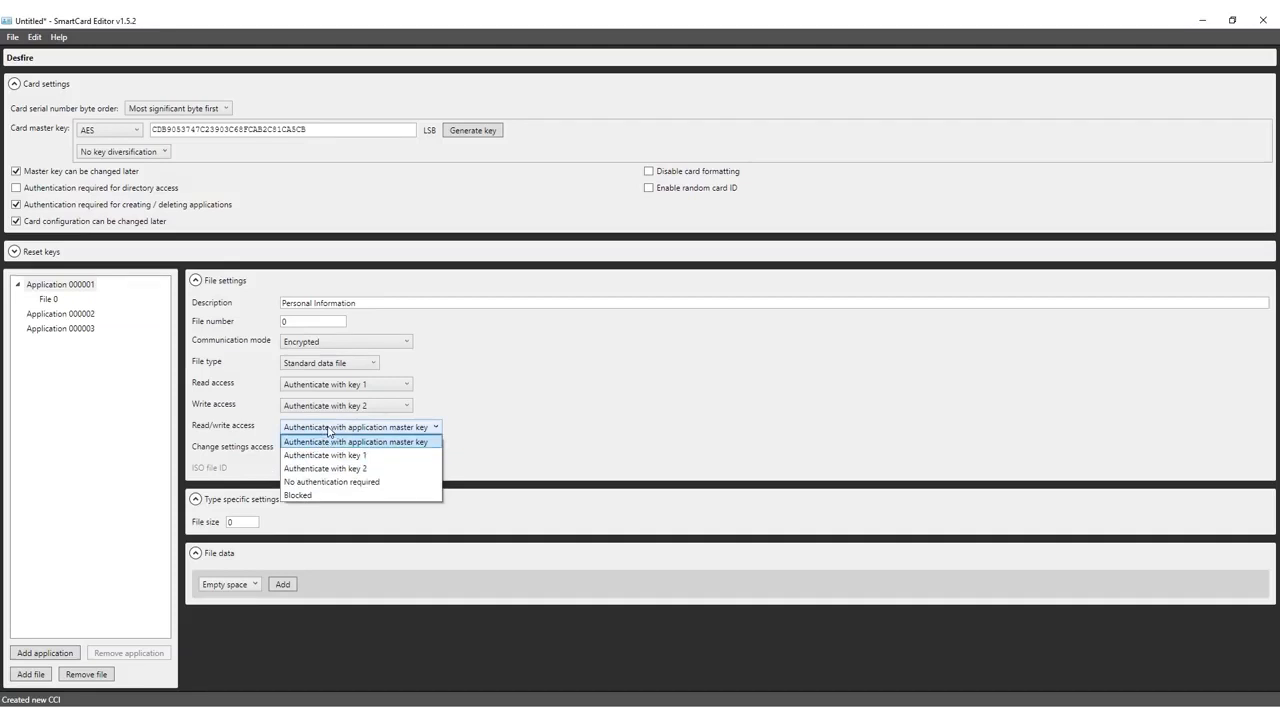
{"action": "left_click", "coordinate": [330, 468]}
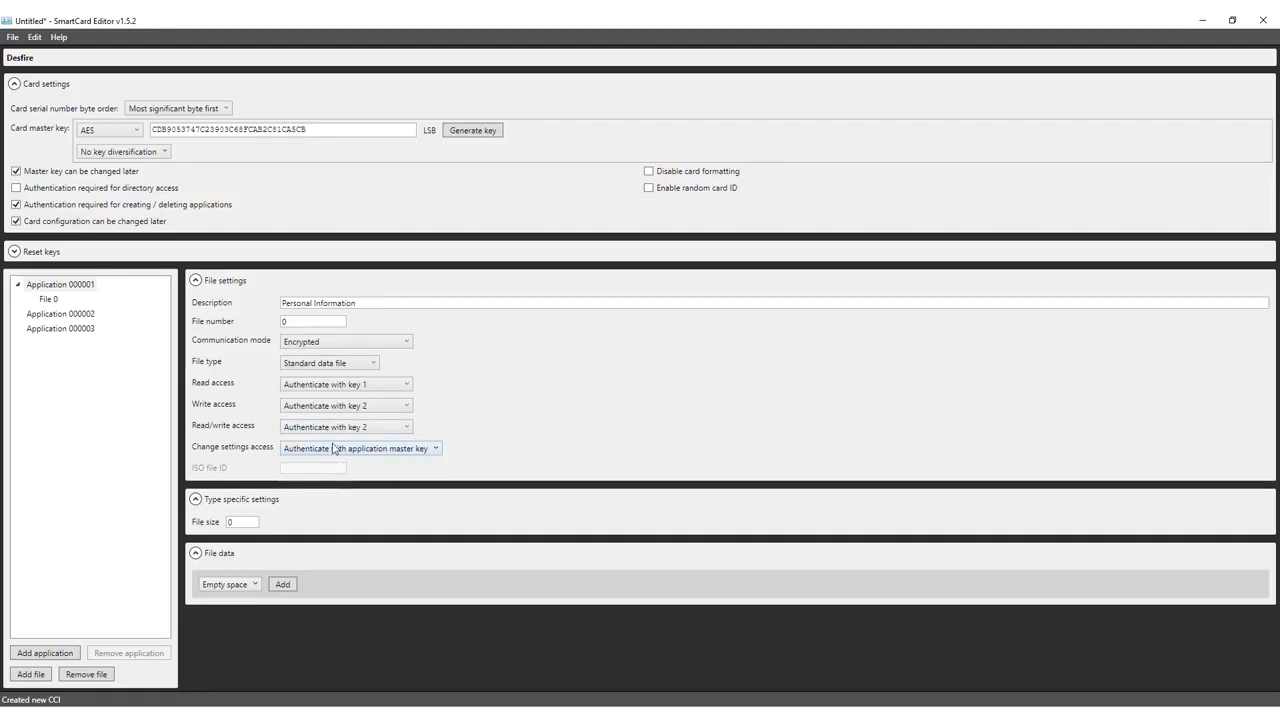
{"action": "left_click", "coordinate": [334, 449]}
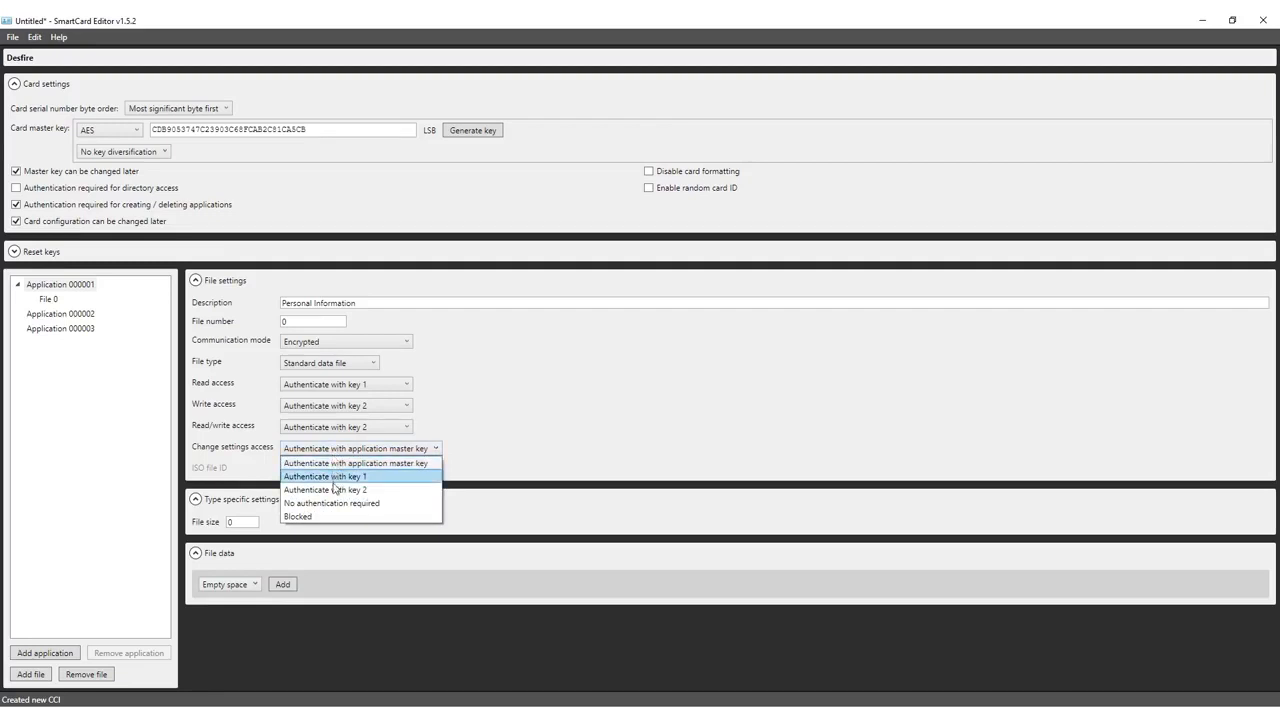
{"action": "left_click", "coordinate": [338, 464]}
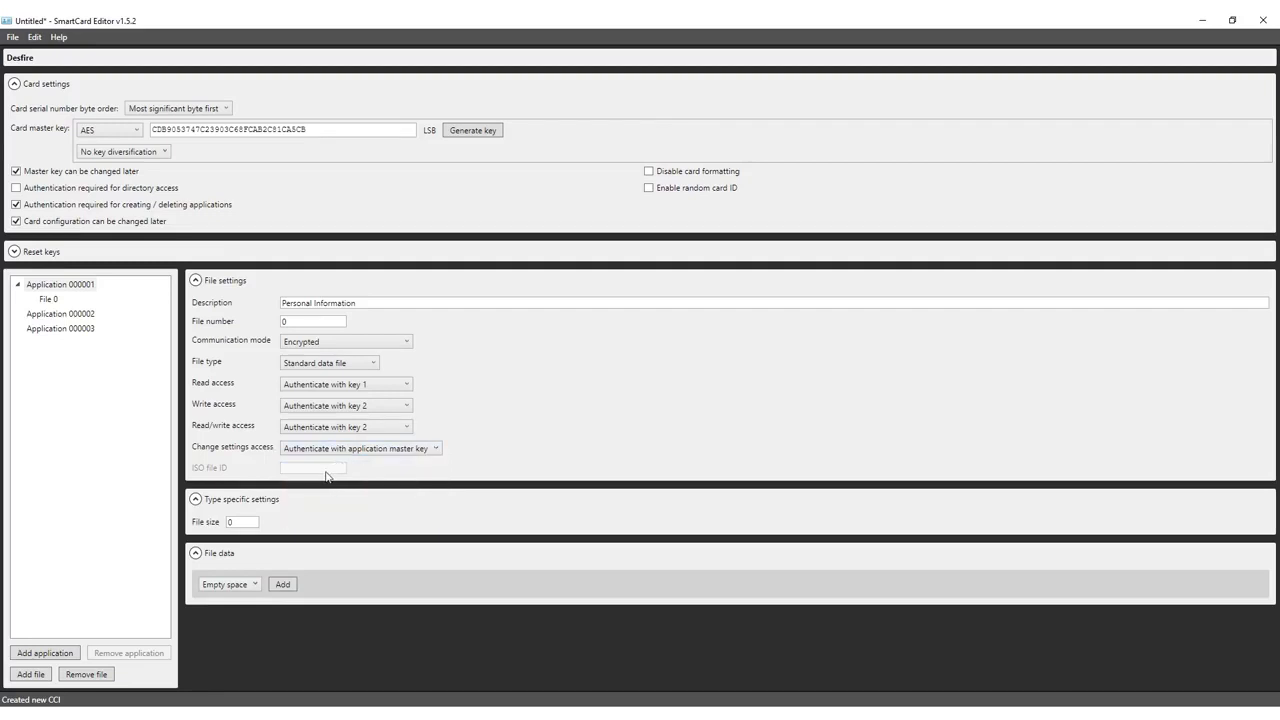
- Enter 64 as File 0's size and add one Dynamic data field to its file data
{"action": "double_click", "coordinate": [240, 521]}
{"action": "left_click", "coordinate": [254, 586]}
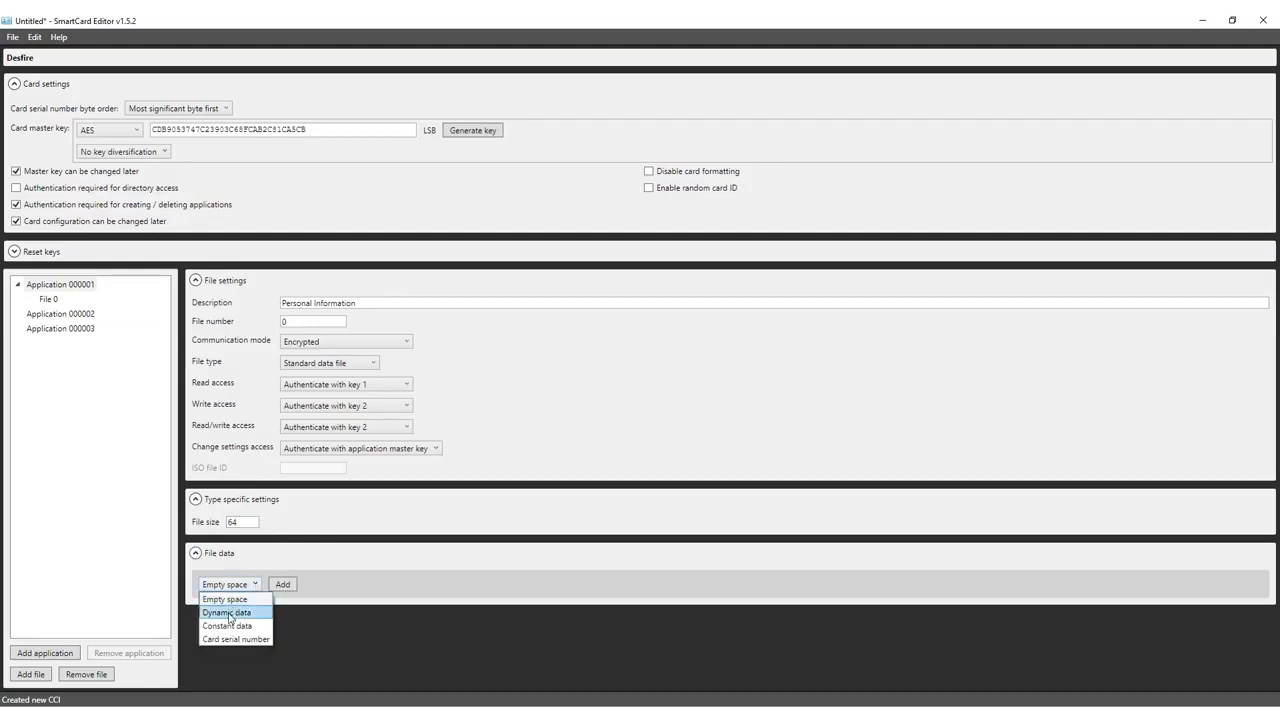
{"action": "left_click", "coordinate": [228, 613]}
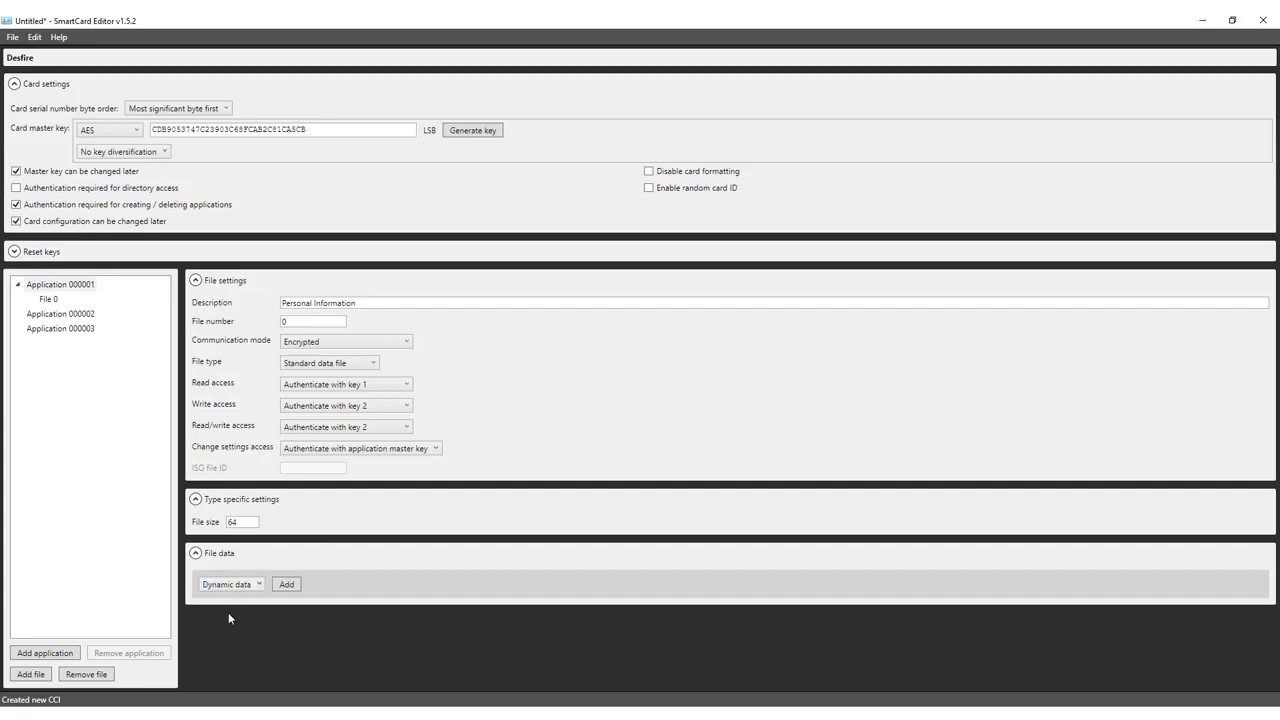
{"action": "left_click", "coordinate": [286, 585]}
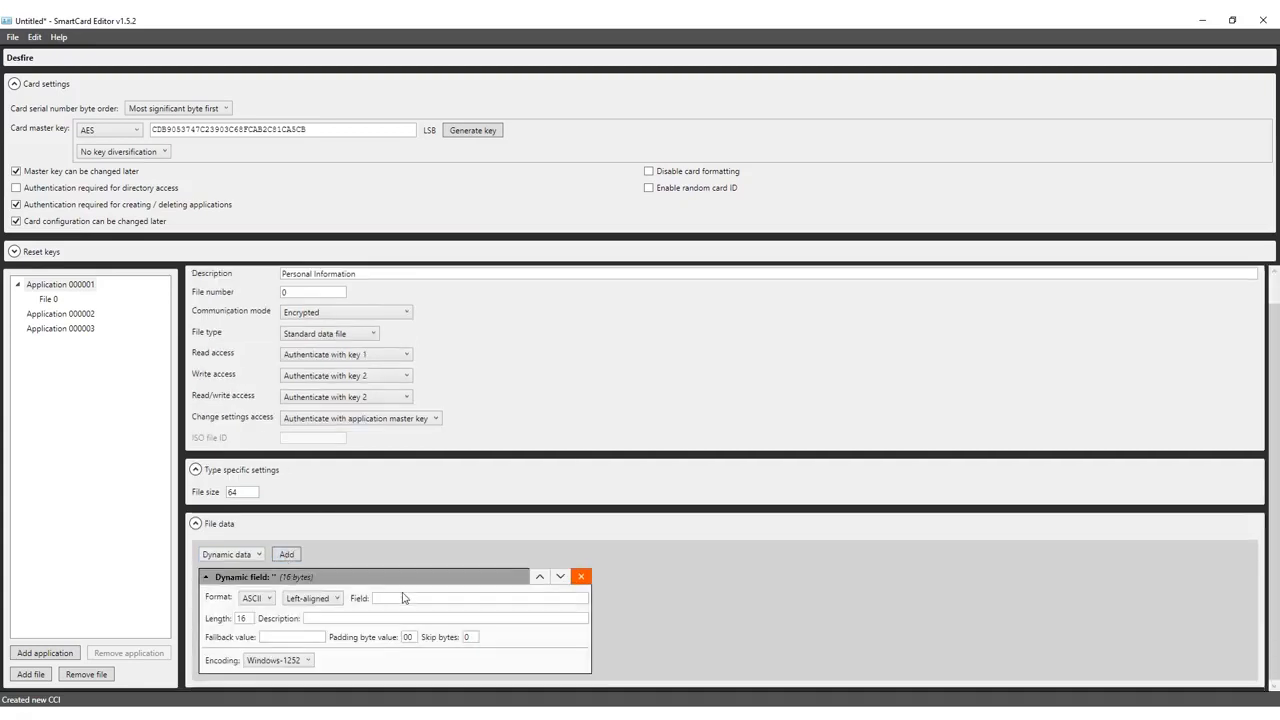
- Define the first dynamic field 'ID number' with length 6 and utf-8 encoding
{"action": "left_click", "coordinate": [403, 598]}
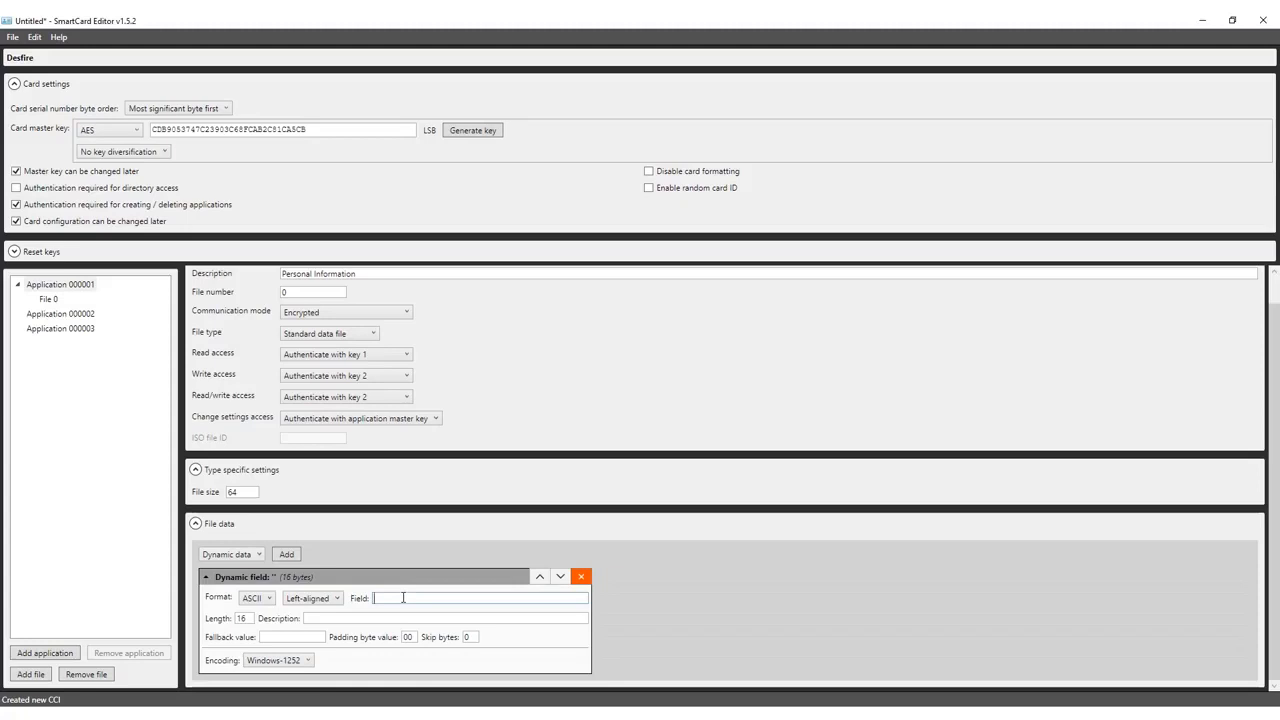
{"action": "type", "text": "ID number"}
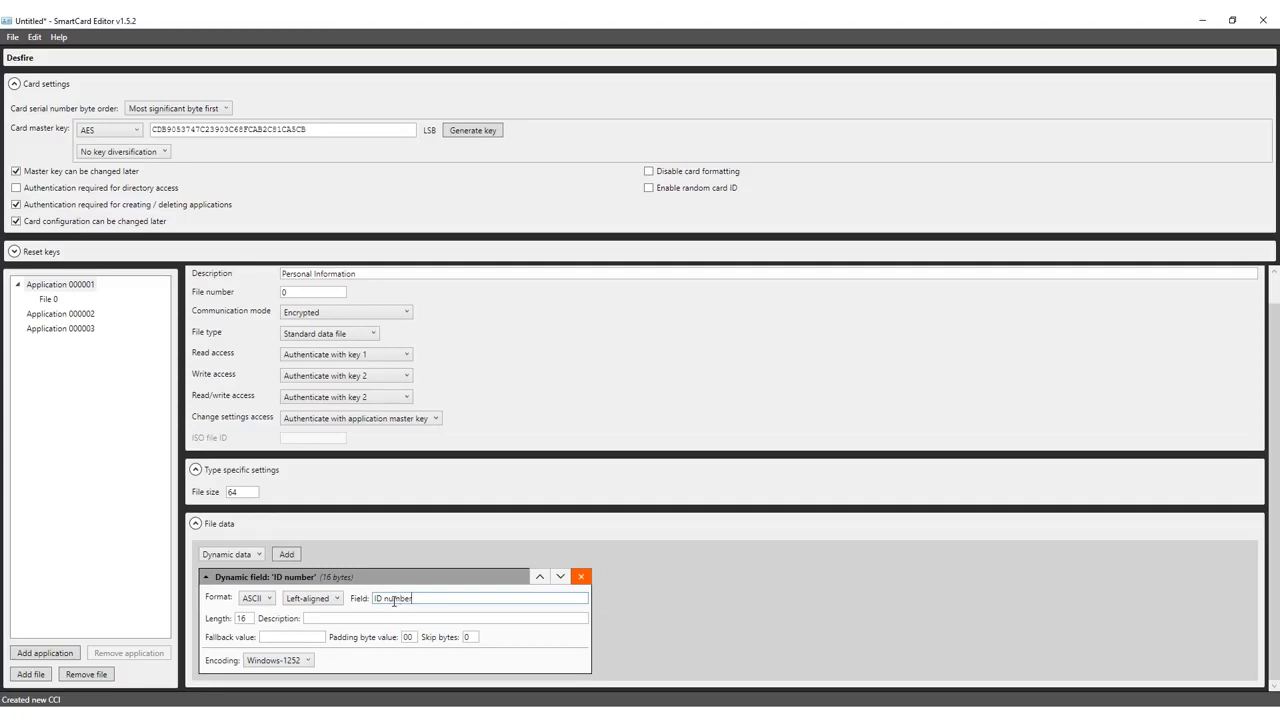
{"action": "left_click_drag", "start_coordinate": [250, 619], "coordinate": [236, 619]}
{"action": "type", "text": "6"}
{"action": "left_click", "coordinate": [361, 620]}
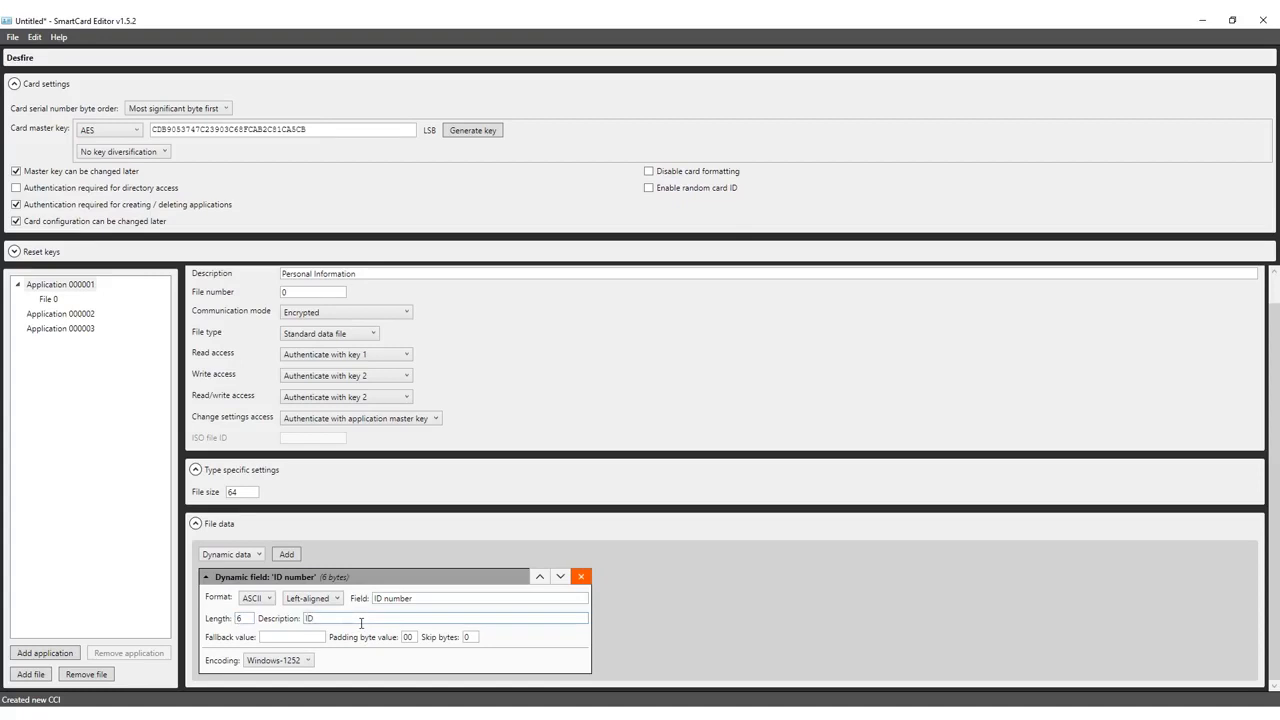
{"action": "left_click", "coordinate": [307, 661]}
{"action": "scroll", "coordinate": [305, 600], "scroll_direction": "down", "scroll_amount": 15}
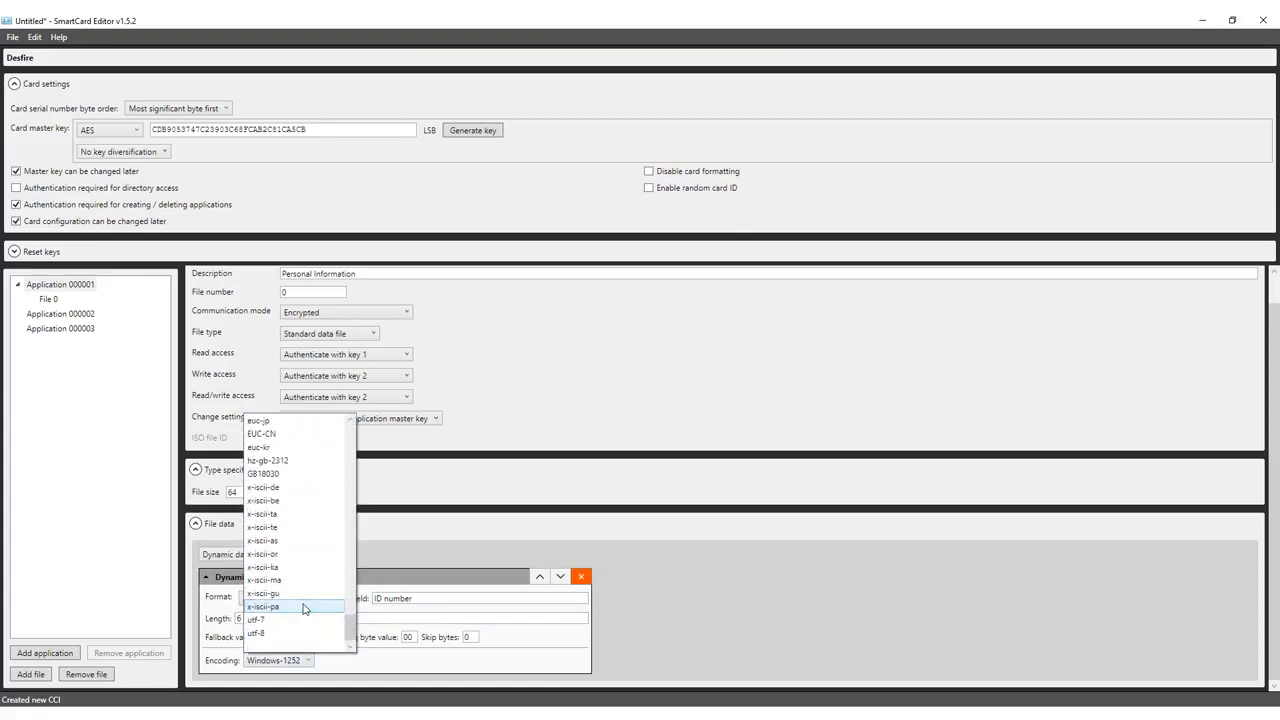
{"action": "left_click", "coordinate": [300, 633]}
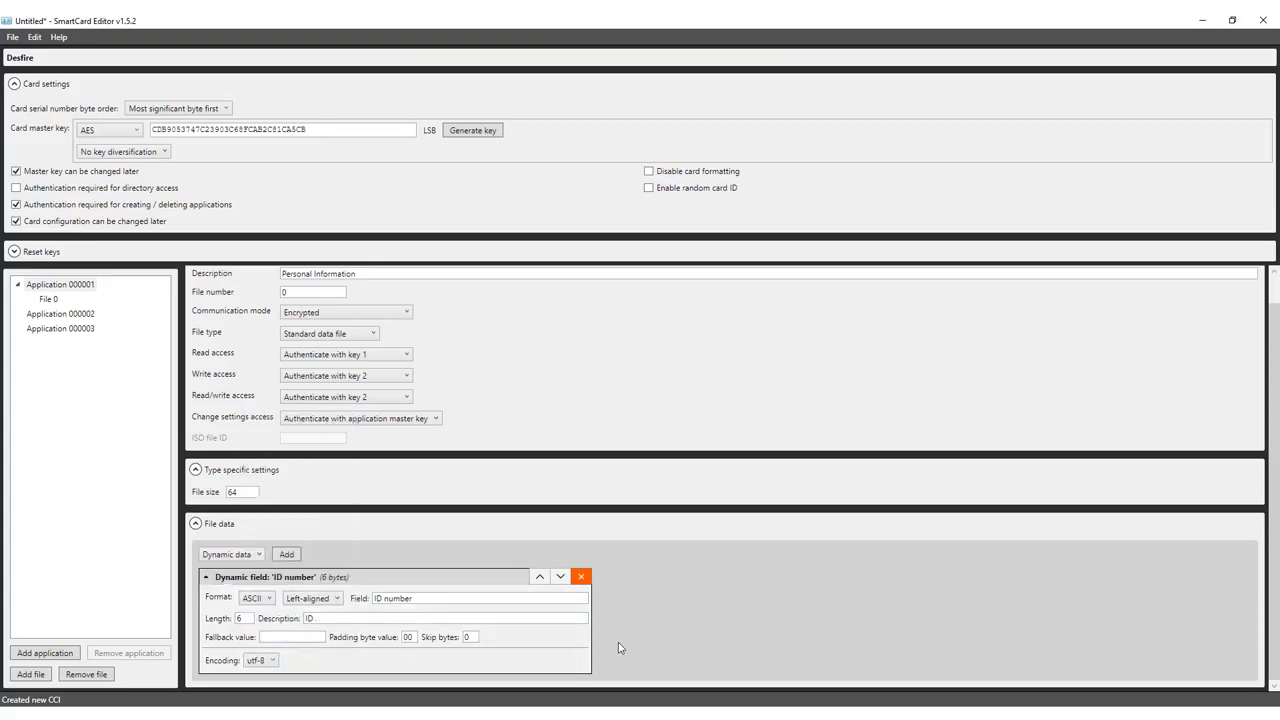
- Add a second field 'Firstname' with length 12 and utf-8 encoding
{"action": "left_click", "coordinate": [286, 554]}
{"action": "left_click", "coordinate": [412, 614]}
{"action": "type", "text": "Firstname"}
{"action": "key", "text": "Tab"}
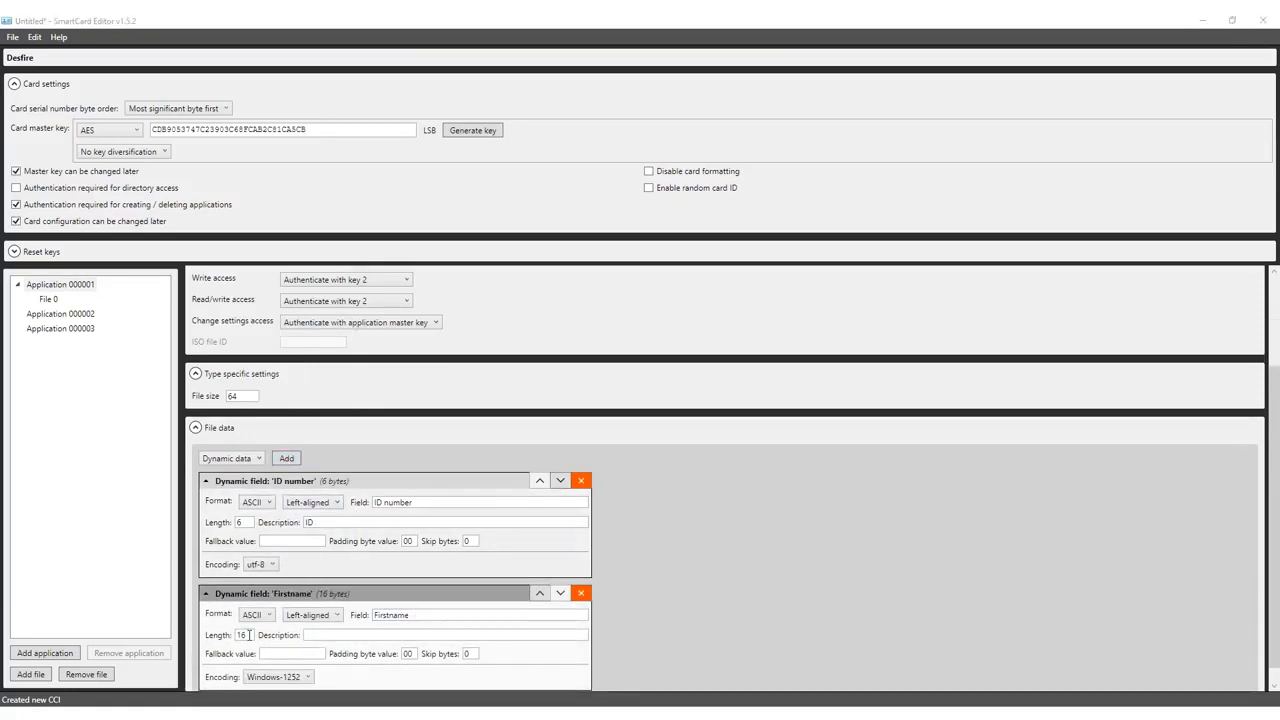
{"action": "type", "text": "12"}
{"action": "left_click", "coordinate": [329, 634]}
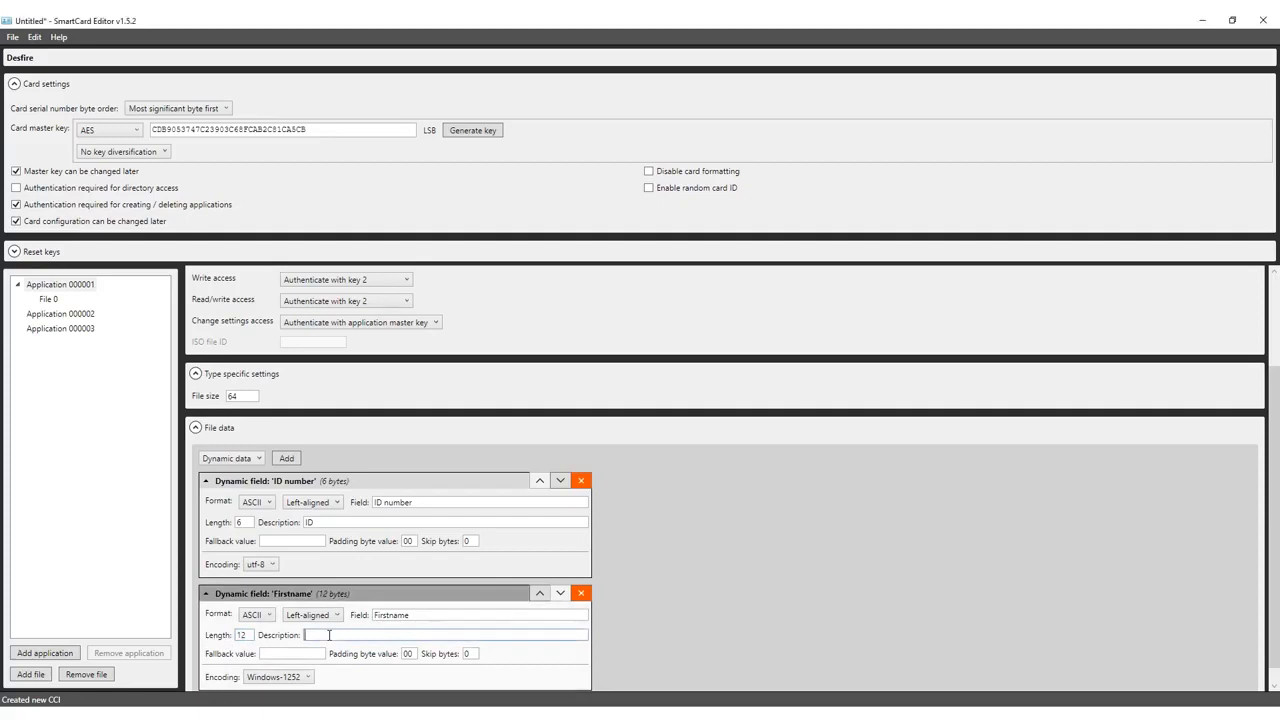
{"action": "scroll", "coordinate": [333, 638], "scroll_direction": "down", "scroll_amount": 1}
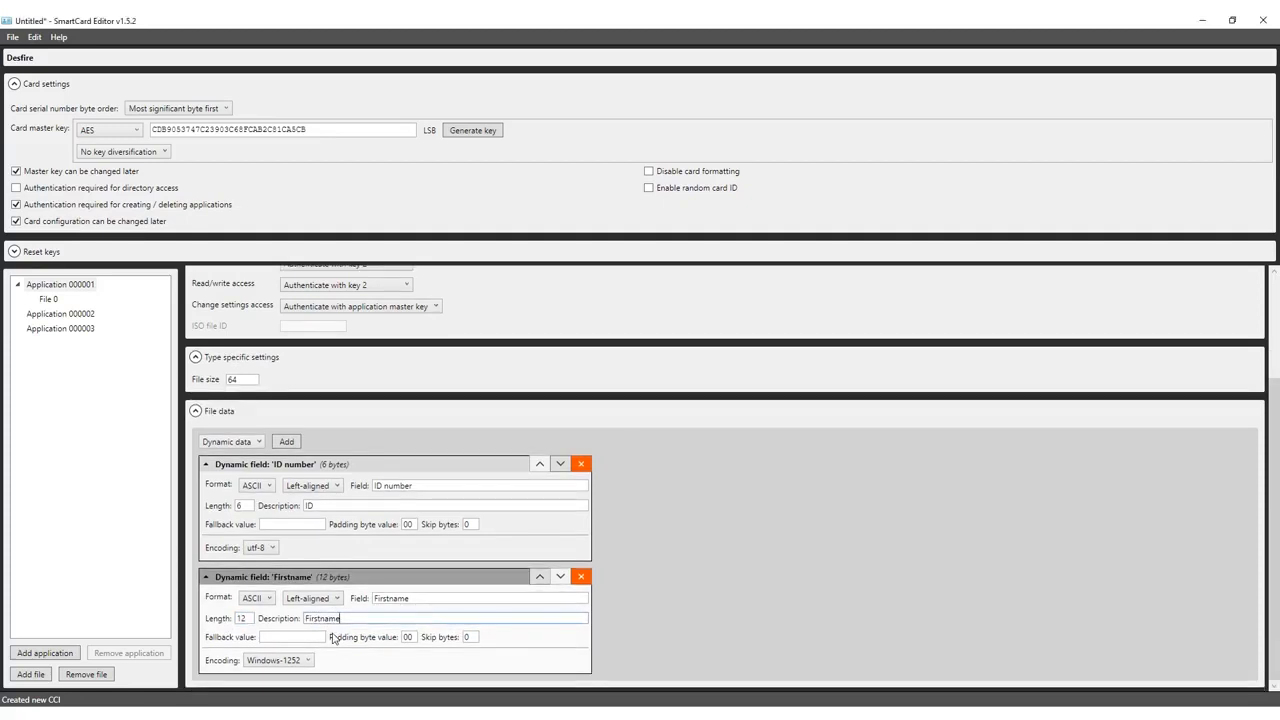
{"action": "left_click", "coordinate": [297, 661]}
{"action": "left_click", "coordinate": [255, 635]}
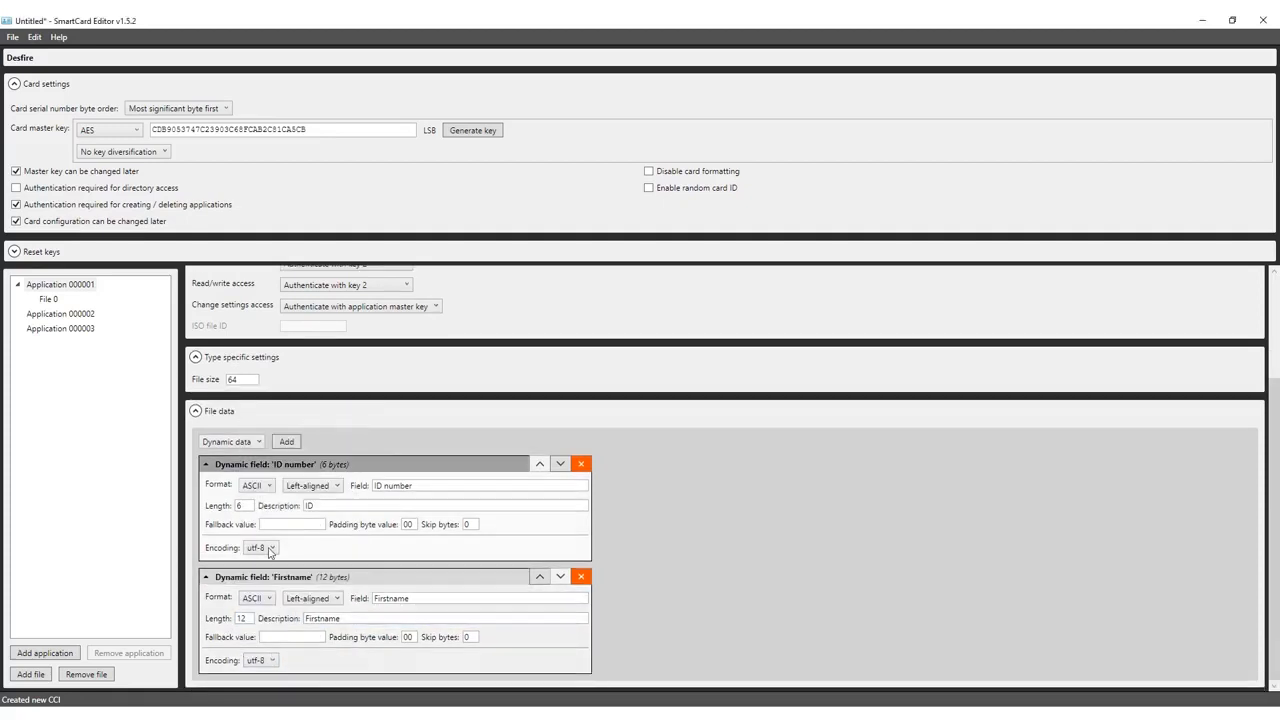
- Add a third dynamic field and name it 'Lastname'
{"action": "left_click", "coordinate": [287, 441]}
{"action": "left_click", "coordinate": [415, 597]}
{"action": "type", "text": "Lastname"}
- Give the Lastname field a length of 12 and utf-8 encoding
{"action": "double_click", "coordinate": [253, 618]}
{"action": "type", "text": "12"}
{"action": "left_click", "coordinate": [375, 618]}
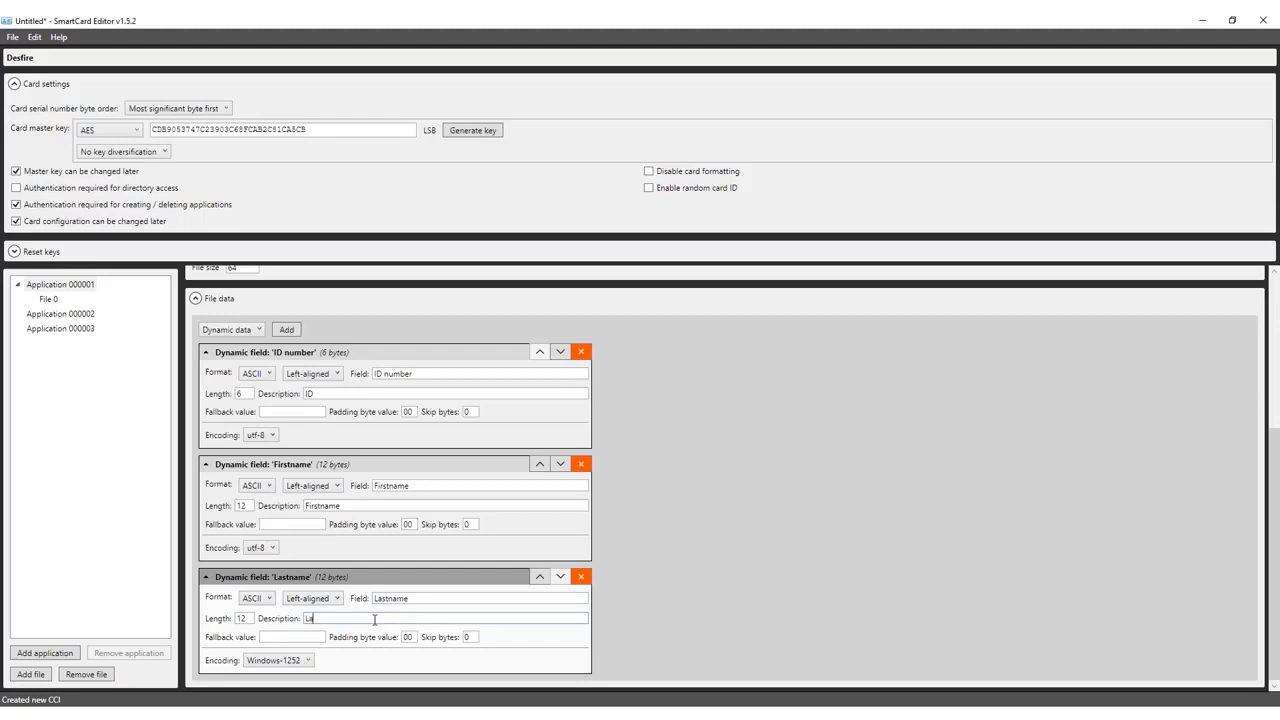
{"action": "left_click", "coordinate": [294, 662]}
{"action": "scroll", "coordinate": [260, 600], "scroll_direction": "down", "scroll_amount": 5}
{"action": "left_click", "coordinate": [295, 640]}
- Add a 'Date of birth' field with length 8 and utf-8 encoding
{"action": "left_click", "coordinate": [286, 329]}
{"action": "left_click", "coordinate": [435, 597]}
{"action": "type", "text": "Dat"}
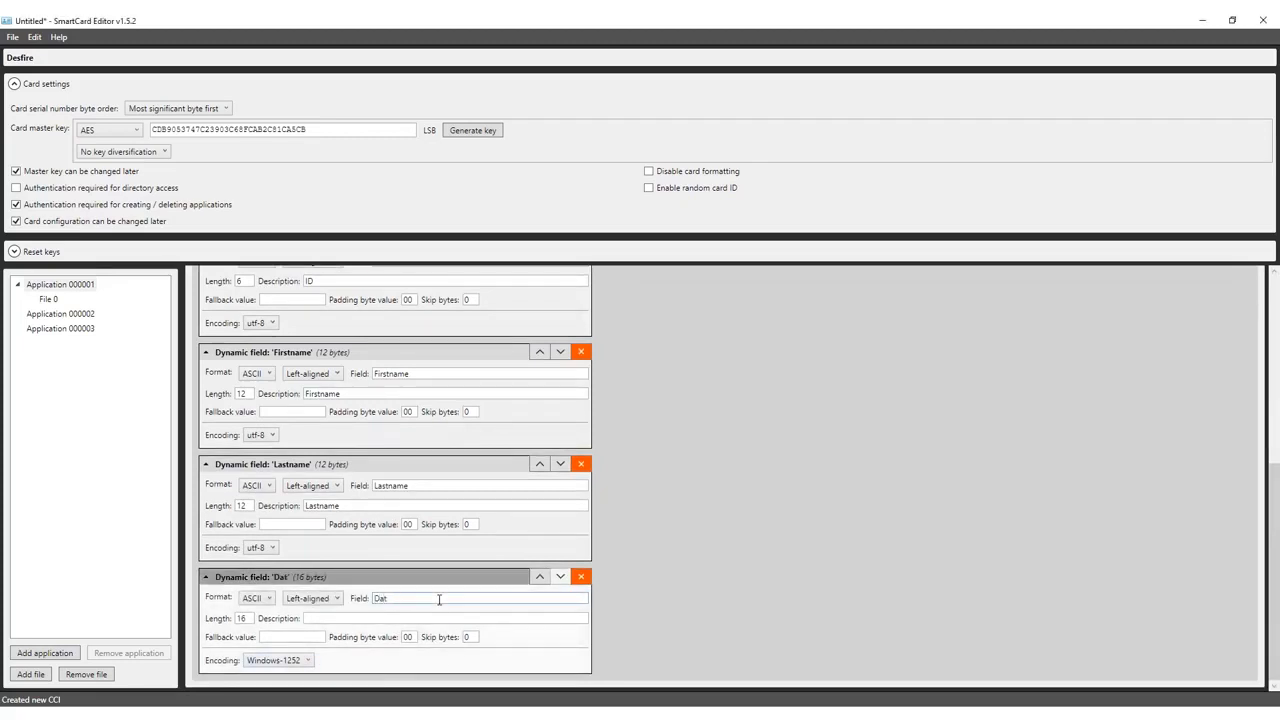
{"action": "type", "text": "e of birth"}
{"action": "left_click_drag", "start_coordinate": [250, 618], "coordinate": [230, 618]}
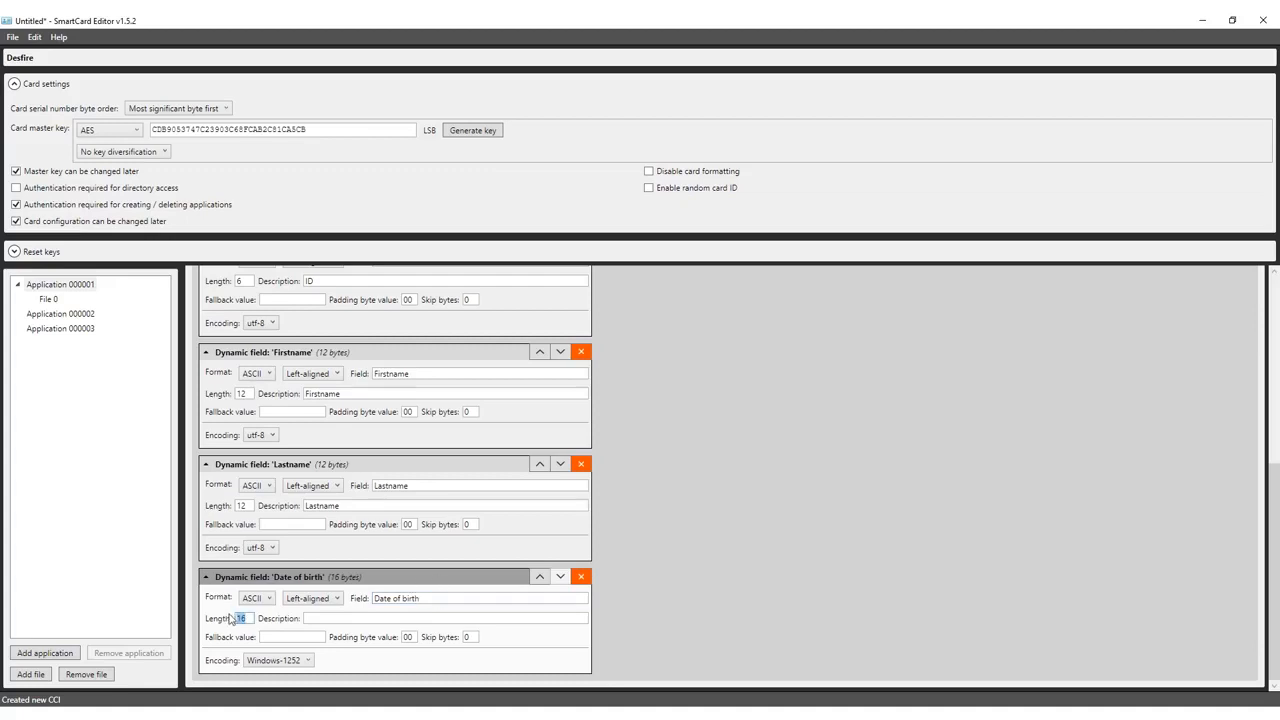
{"action": "type", "text": "8"}
{"action": "left_click", "coordinate": [333, 618]}
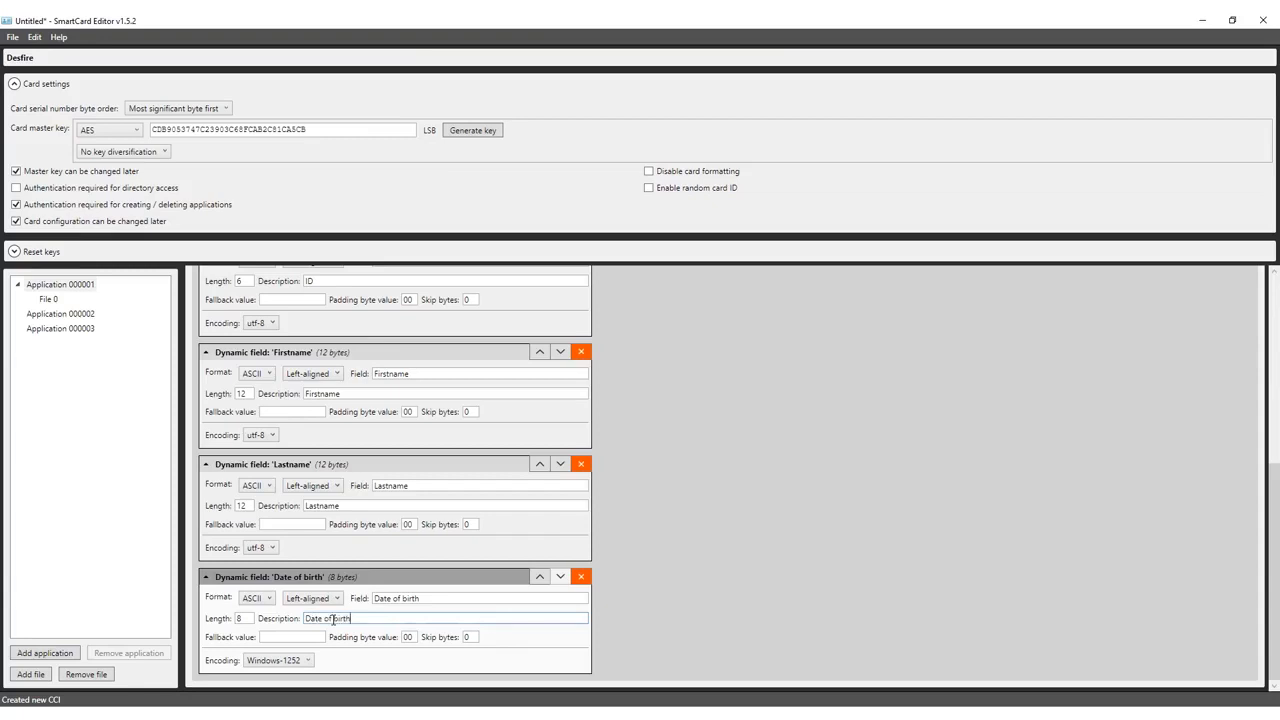
{"action": "left_click", "coordinate": [276, 660]}
{"action": "scroll", "coordinate": [300, 600], "scroll_direction": "down", "scroll_amount": 5}
{"action": "left_click", "coordinate": [288, 622]}
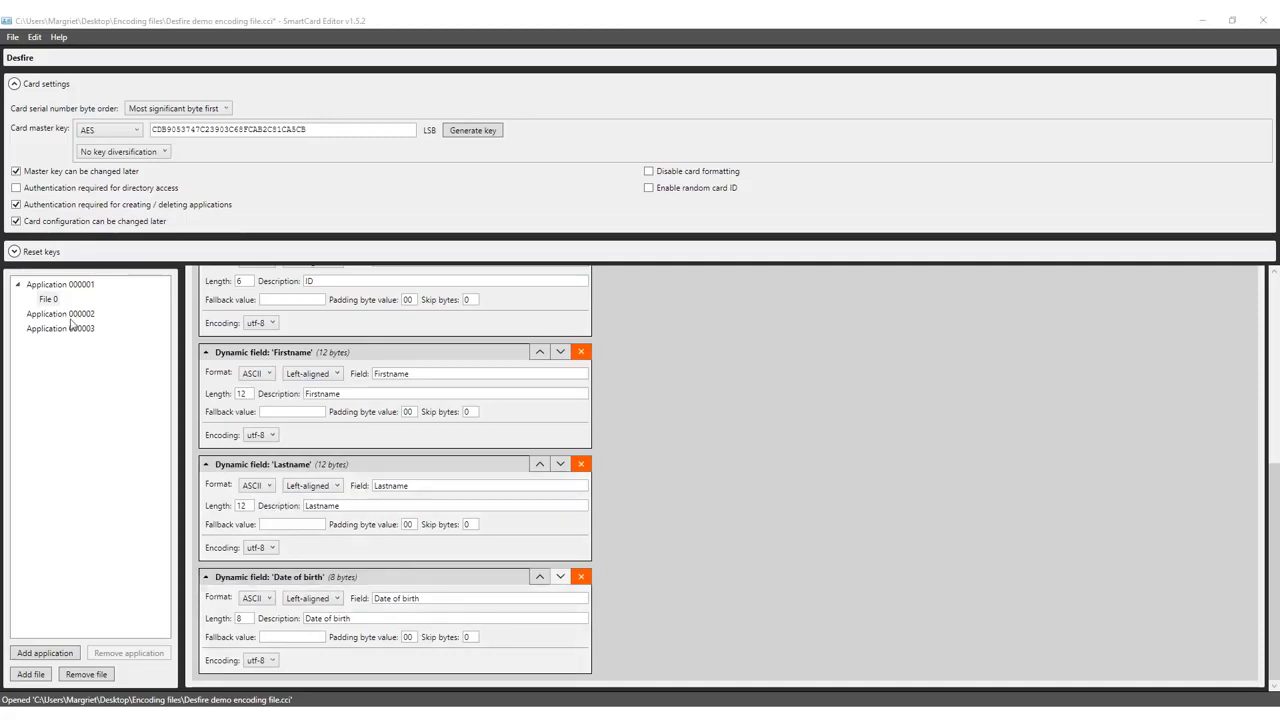
- Paste a description into Application 000002 and generate random values for its keys 0–2
{"action": "left_click", "coordinate": [70, 315]}
{"action": "left_click", "coordinate": [311, 303]}
{"action": "type", "text": "Access Control"}
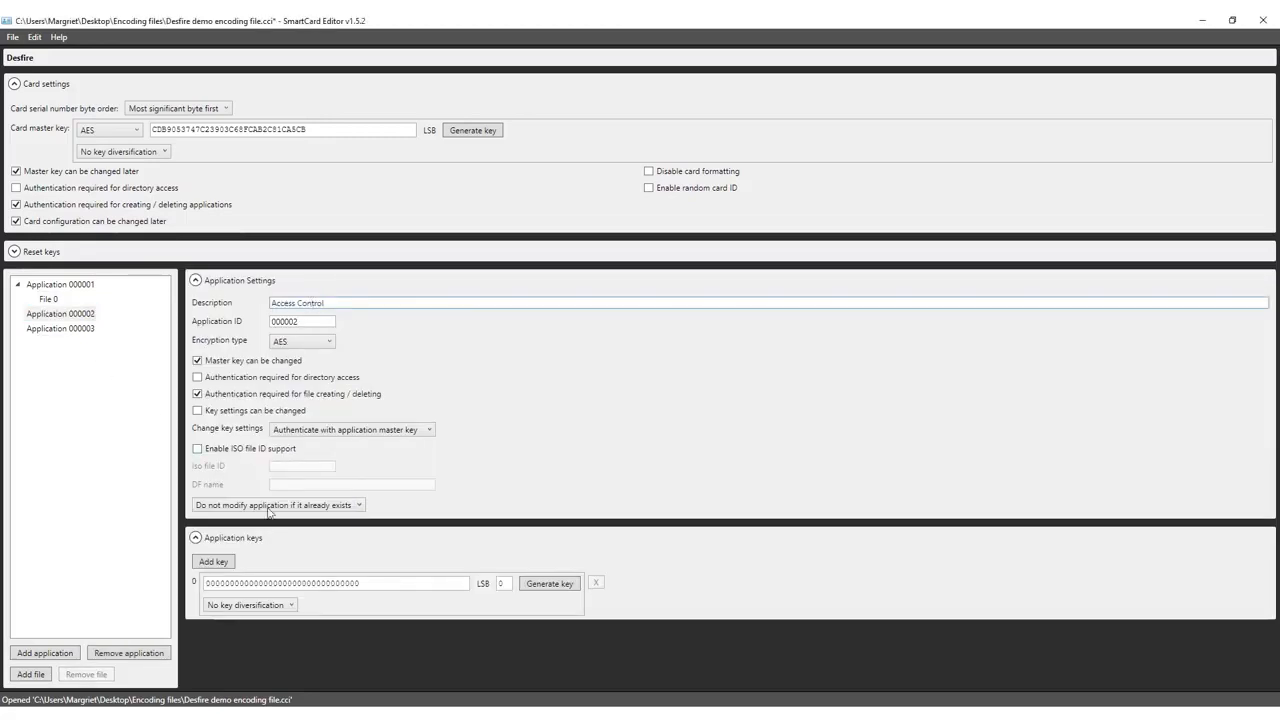
{"action": "left_click", "coordinate": [216, 562]}
{"action": "left_click", "coordinate": [216, 562]}
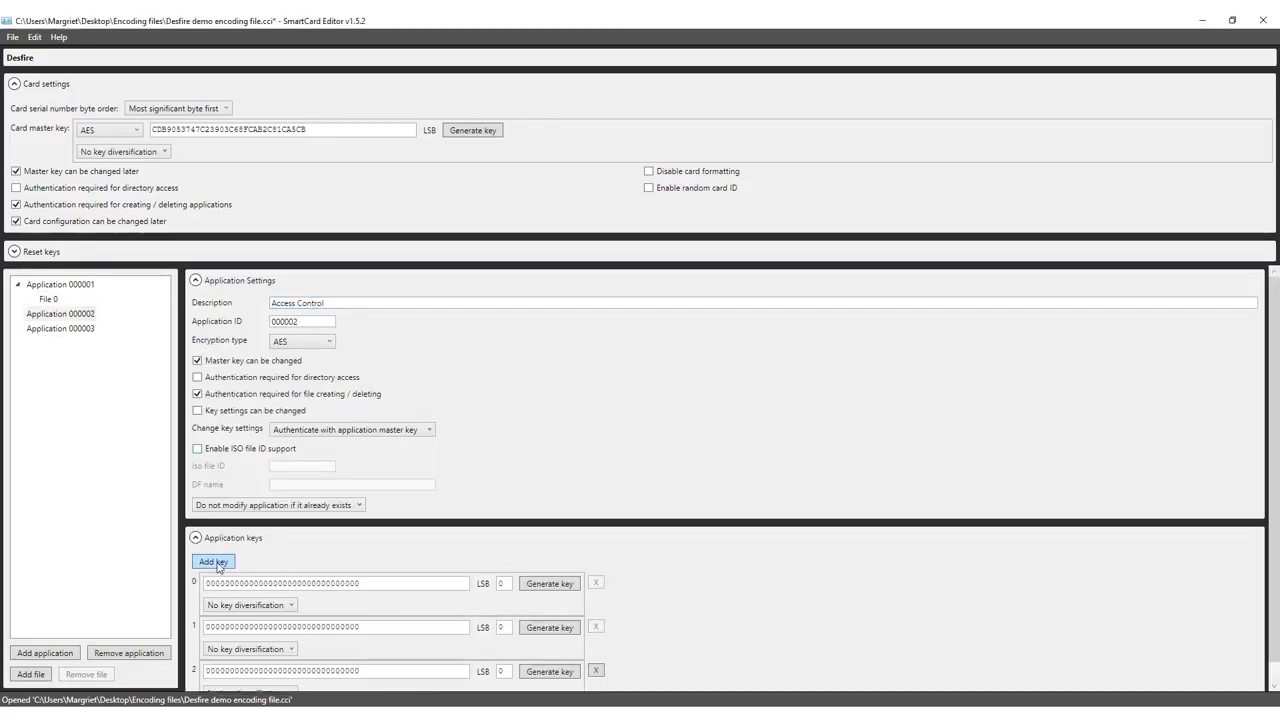
{"action": "left_click", "coordinate": [567, 585]}
{"action": "left_click", "coordinate": [564, 626]}
{"action": "left_click", "coordinate": [547, 674]}
- Add File 0 to Application 000002, named 'Access Control' with encrypted communication
{"action": "left_click", "coordinate": [31, 677]}
{"action": "left_click", "coordinate": [50, 330]}
{"action": "left_click", "coordinate": [324, 301]}
{"action": "type", "text": "Access Control"}
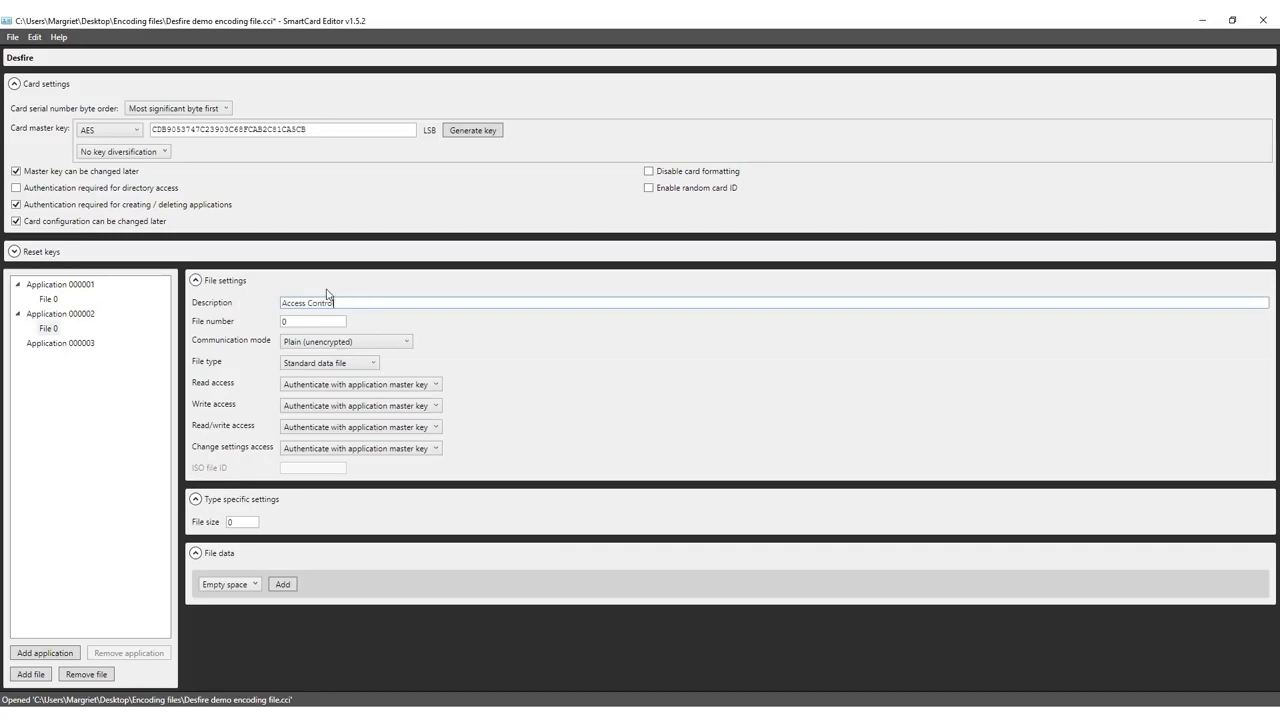
{"action": "left_click", "coordinate": [308, 345]}
{"action": "left_click", "coordinate": [308, 384]}
- Set Access Control read access to key 1, write and read/write access to key 2
{"action": "left_click", "coordinate": [352, 388]}
{"action": "left_click", "coordinate": [350, 412]}
{"action": "left_click", "coordinate": [351, 407]}
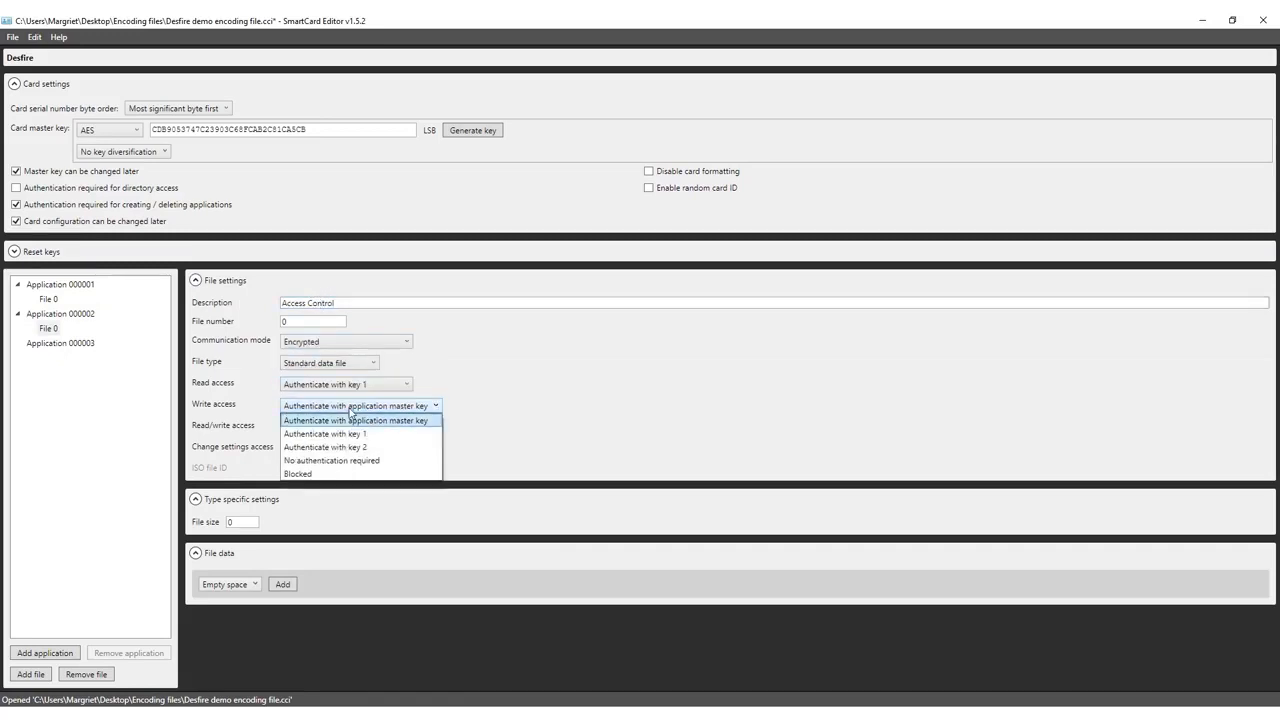
{"action": "left_click", "coordinate": [350, 452]}
{"action": "left_click", "coordinate": [352, 427]}
{"action": "left_click", "coordinate": [350, 467]}
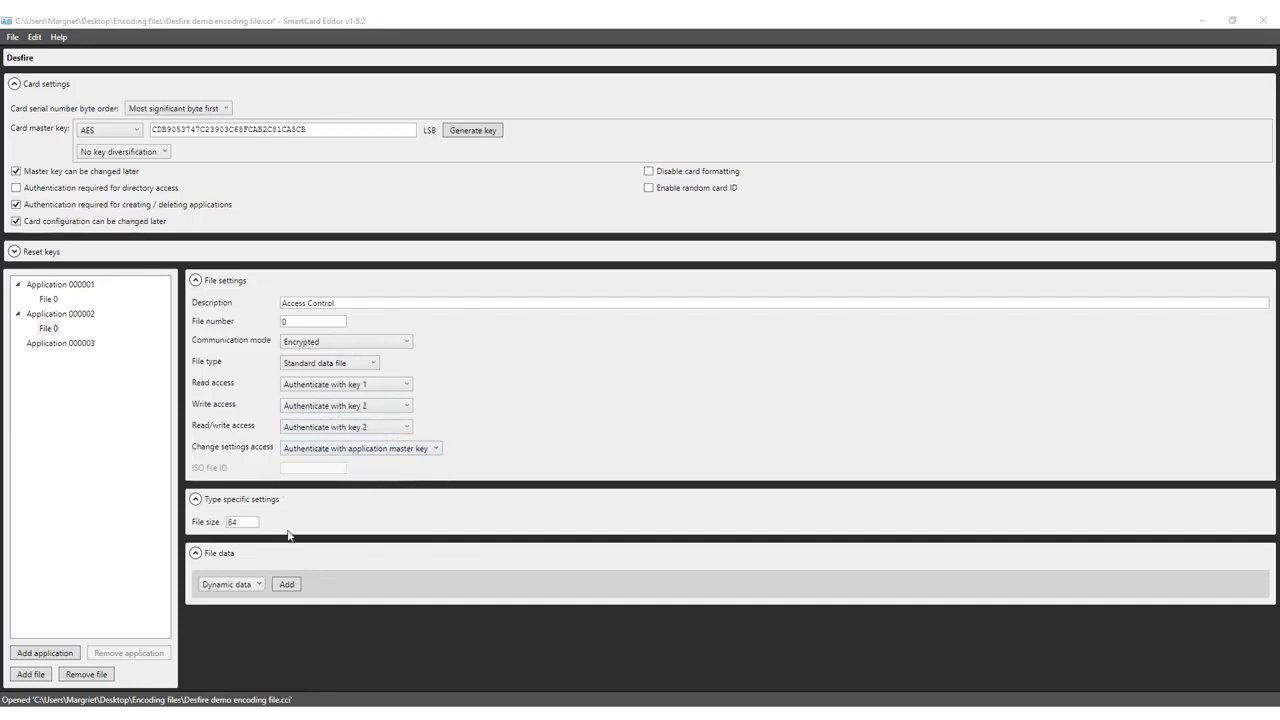
- Add three dynamic fields named ID Number, Department and Function
{"action": "left_click", "coordinate": [286, 584]}
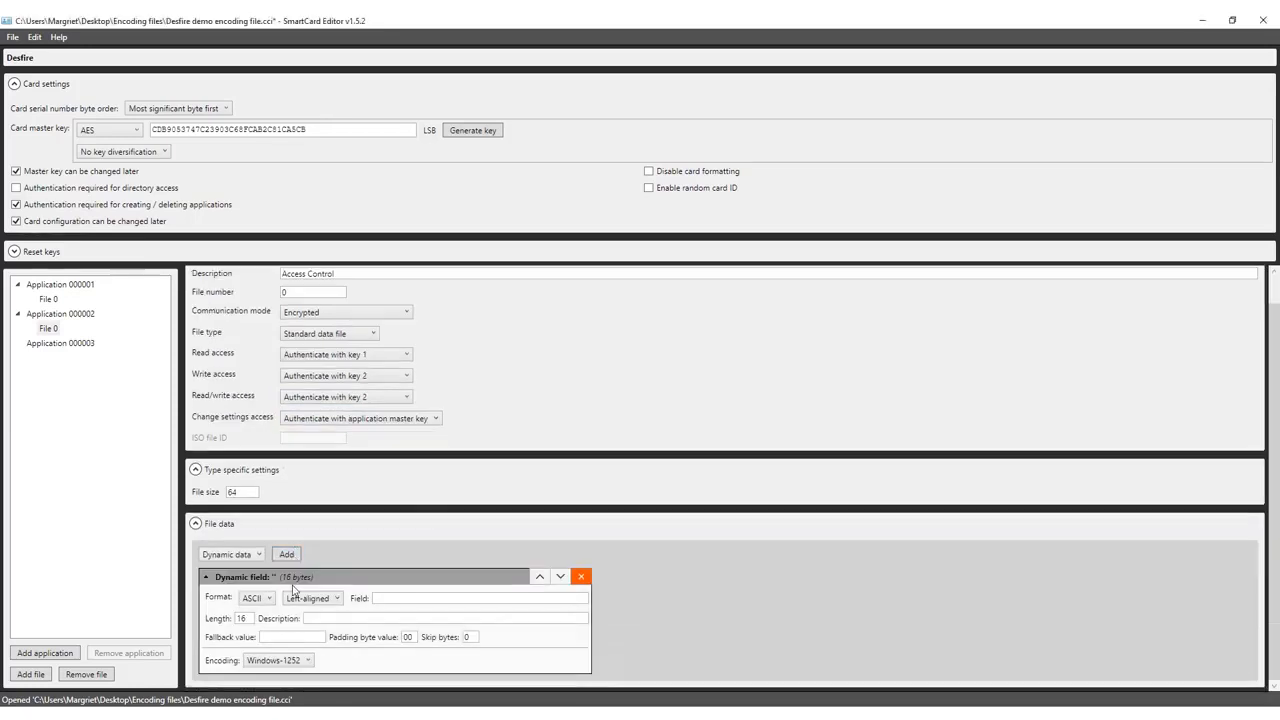
{"action": "left_click", "coordinate": [290, 560]}
{"action": "left_click", "coordinate": [285, 441]}
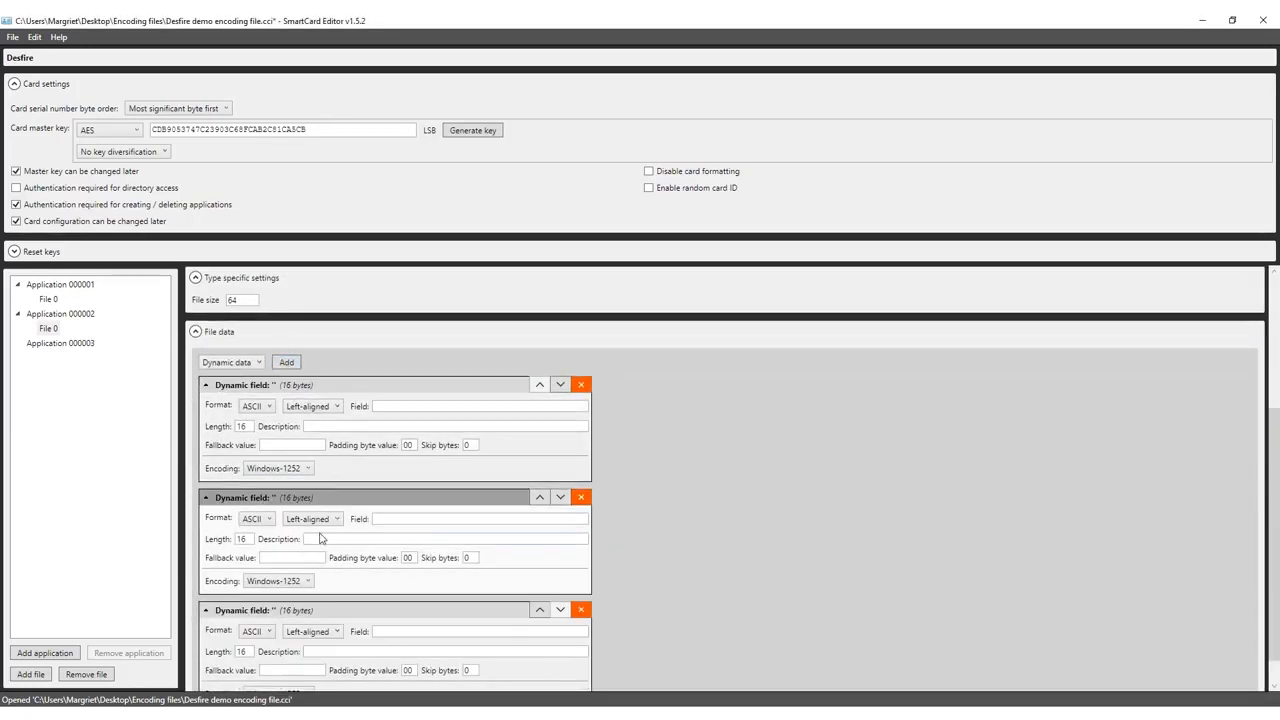
{"action": "left_click", "coordinate": [437, 406]}
{"action": "type", "text": "ID "}
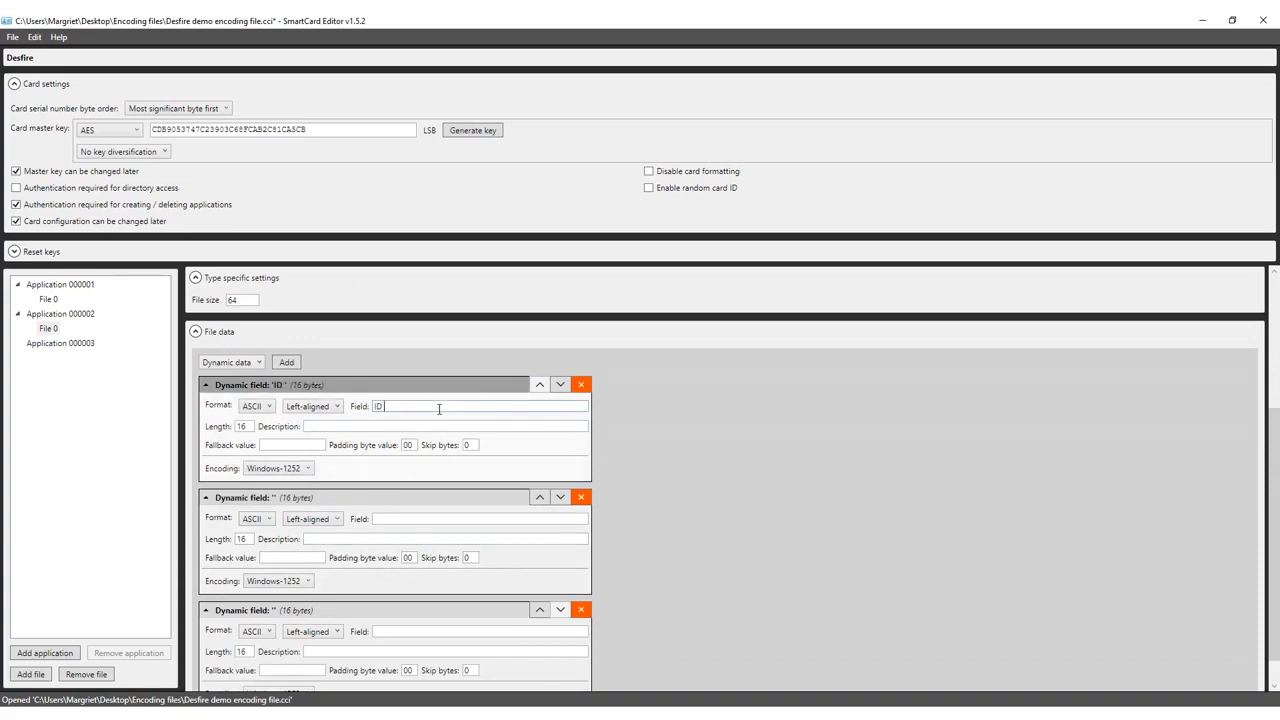
{"action": "type", "text": "Number"}
{"action": "left_click", "coordinate": [403, 518]}
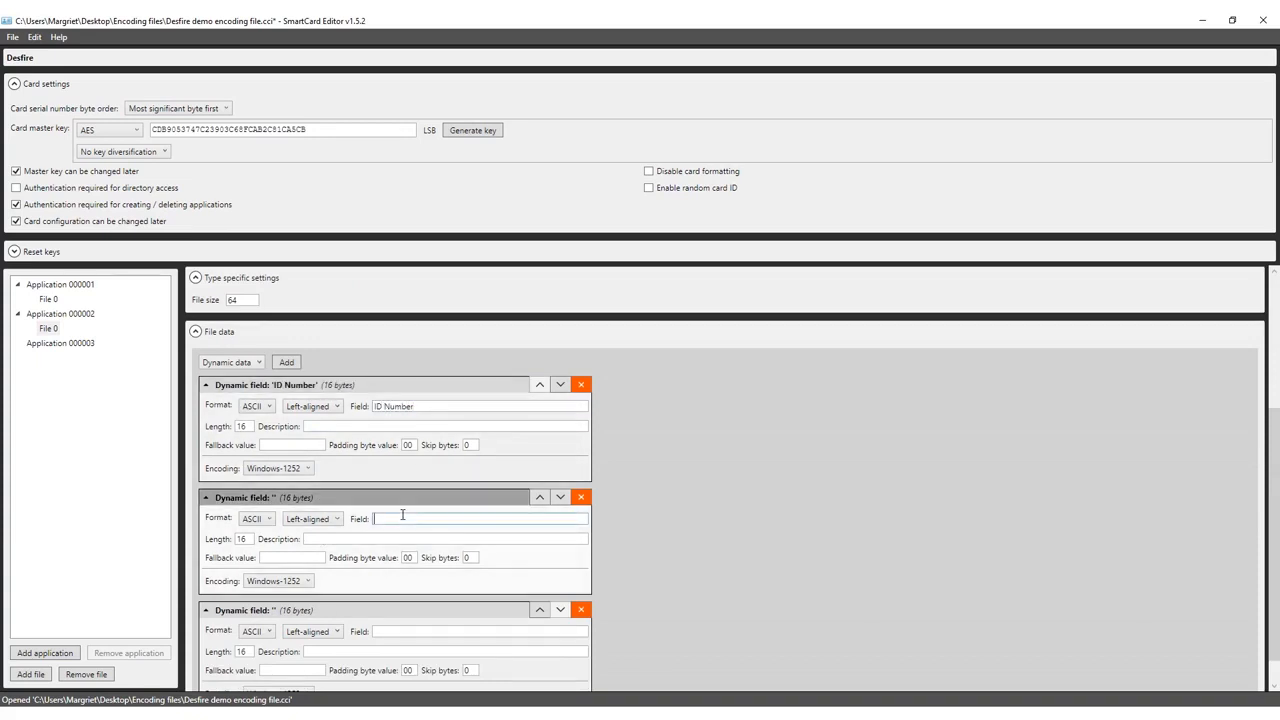
{"action": "type", "text": "Department"}
{"action": "left_click", "coordinate": [397, 631]}
{"action": "type", "text": "Function"}
- Right-align ID Number and set the field lengths to 6, 20 and 20
{"action": "left_click", "coordinate": [320, 410]}
{"action": "left_click", "coordinate": [306, 437]}
{"action": "double_click", "coordinate": [251, 426]}
{"action": "type", "text": "6"}
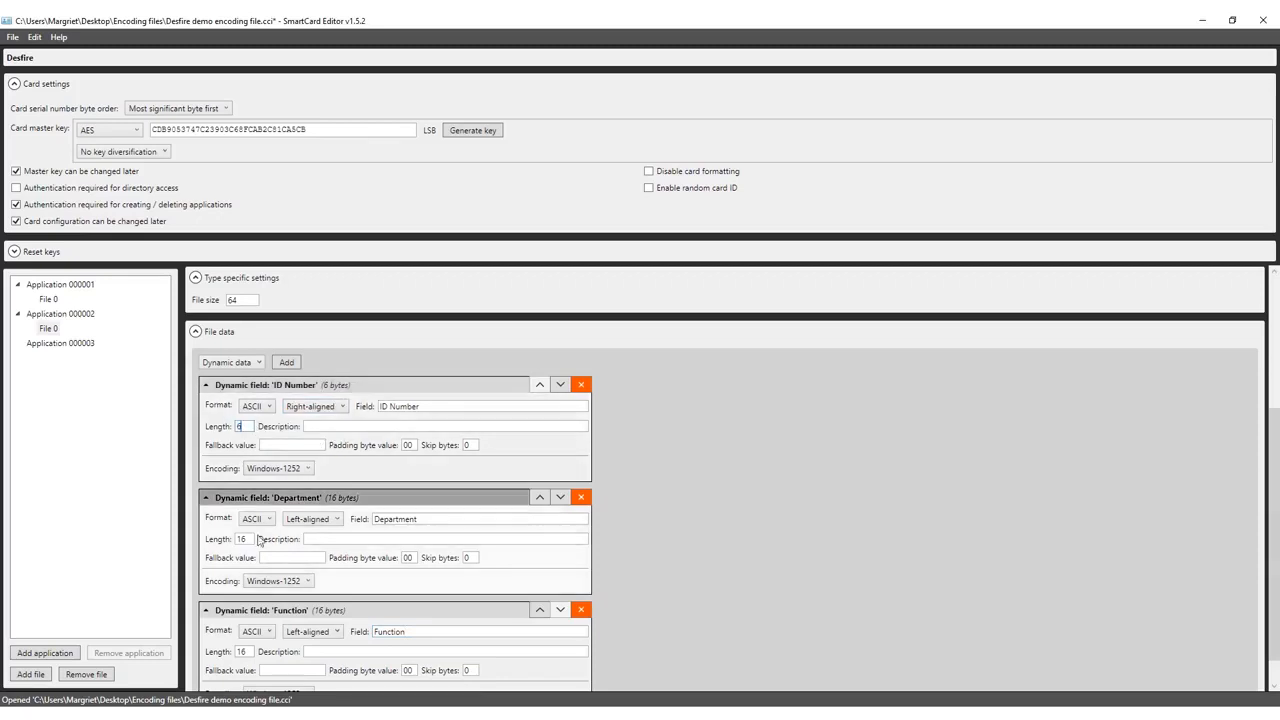
{"action": "double_click", "coordinate": [241, 539]}
{"action": "type", "text": "20"}
{"action": "double_click", "coordinate": [241, 652]}
{"action": "type", "text": "20"}
- Add descriptions to Department and Function and set both encodings to utf-8
{"action": "left_click", "coordinate": [312, 538]}
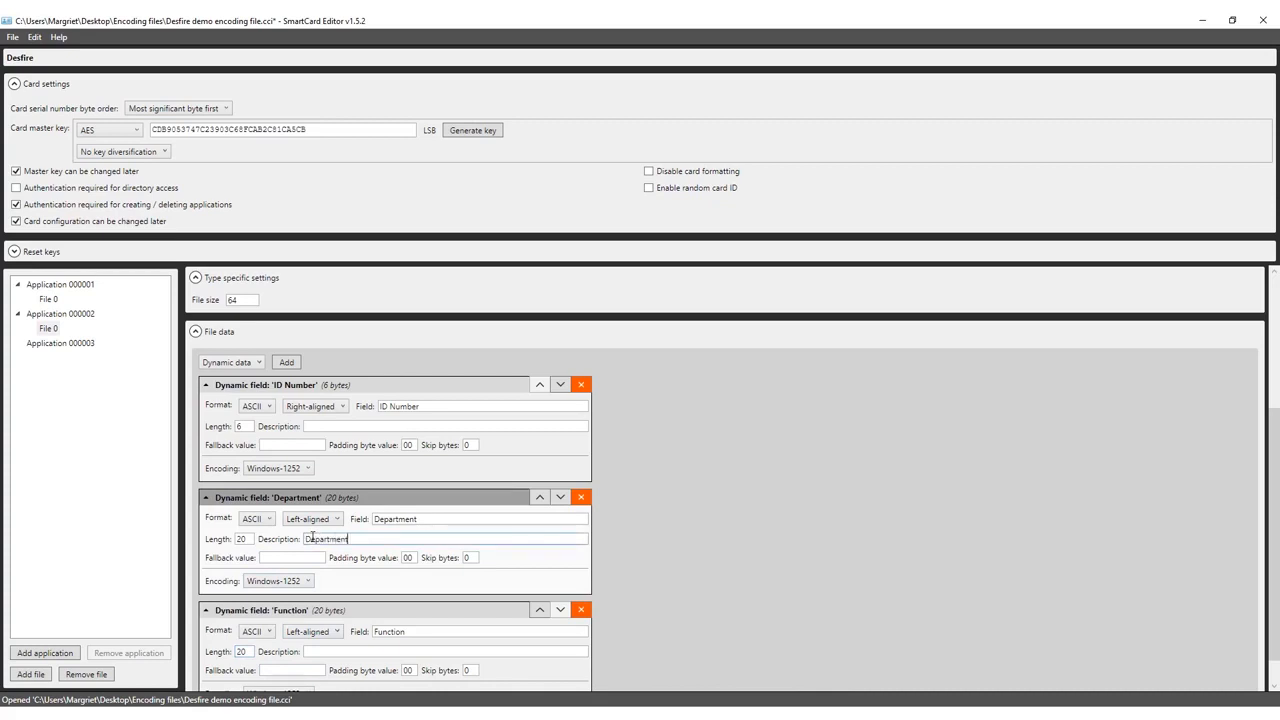
{"action": "left_click", "coordinate": [330, 651]}
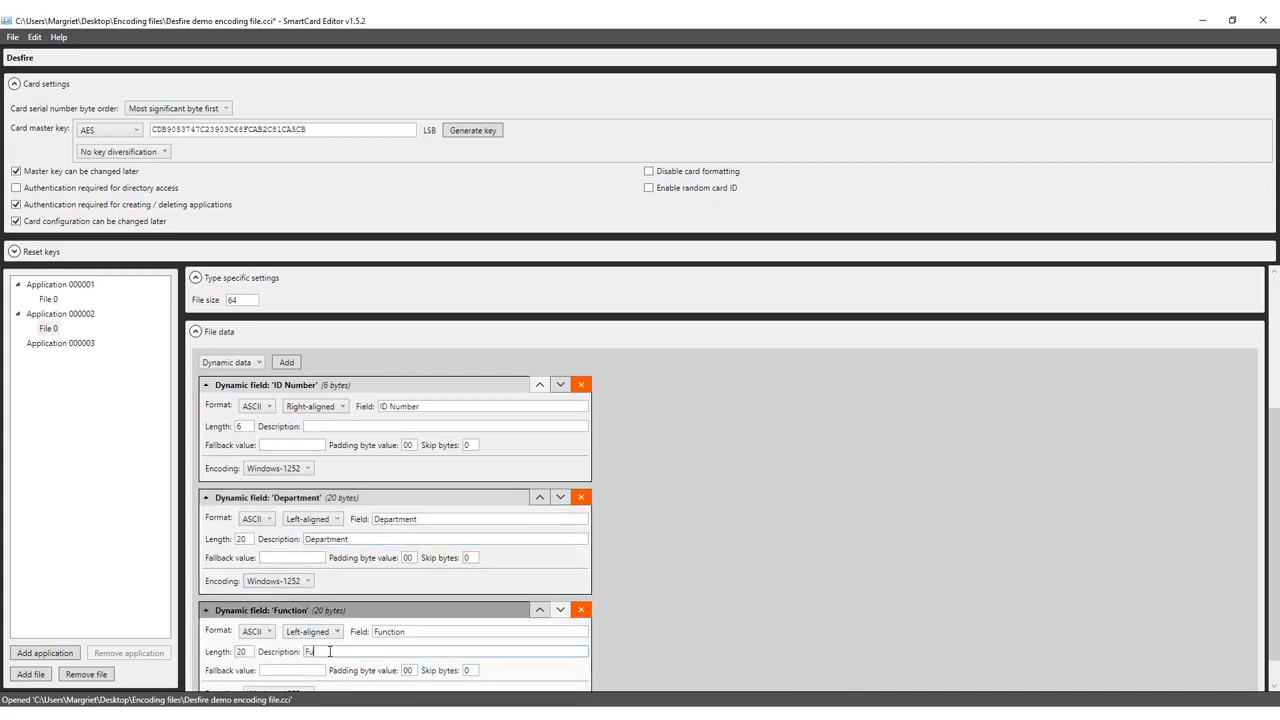
{"action": "left_click", "coordinate": [290, 580]}
{"action": "scroll", "coordinate": [291, 565], "scroll_direction": "down", "scroll_amount": 10}
{"action": "left_click", "coordinate": [288, 555]}
{"action": "scroll", "coordinate": [289, 640], "scroll_direction": "down", "scroll_amount": 1}
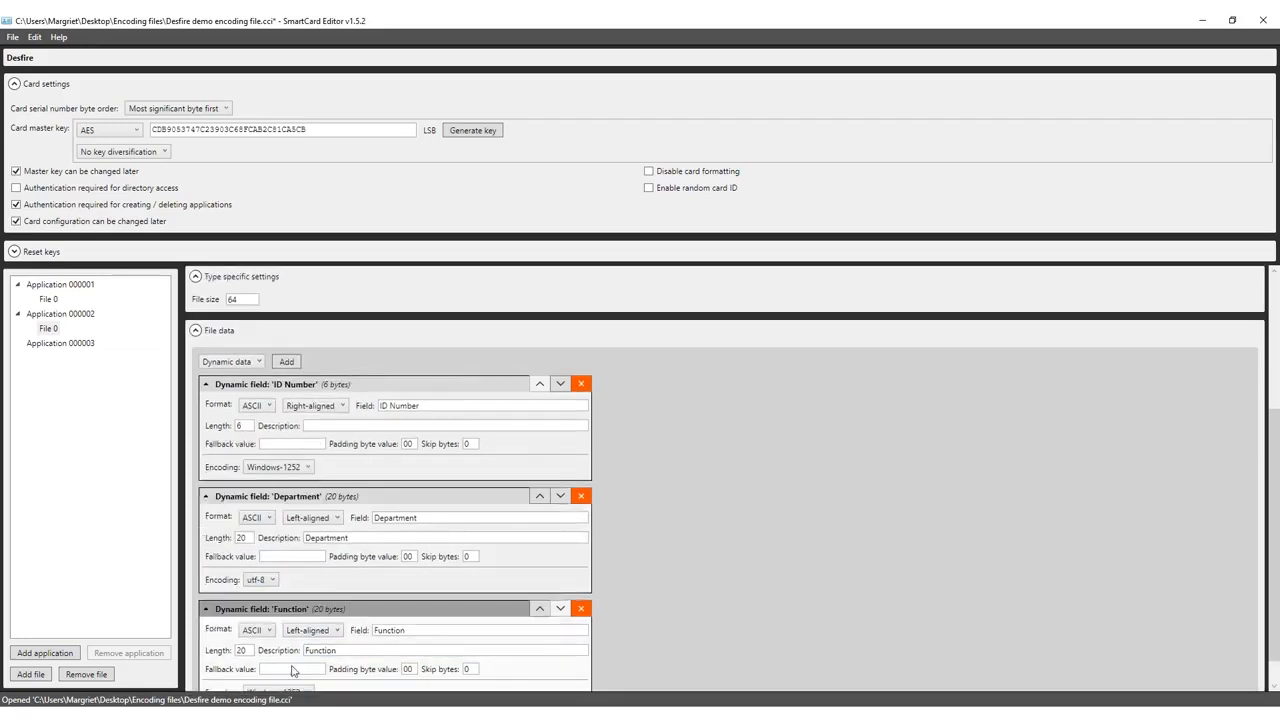
{"action": "left_click", "coordinate": [289, 663]}
{"action": "scroll", "coordinate": [283, 625], "scroll_direction": "down", "scroll_amount": 2}
{"action": "left_click", "coordinate": [285, 640]}
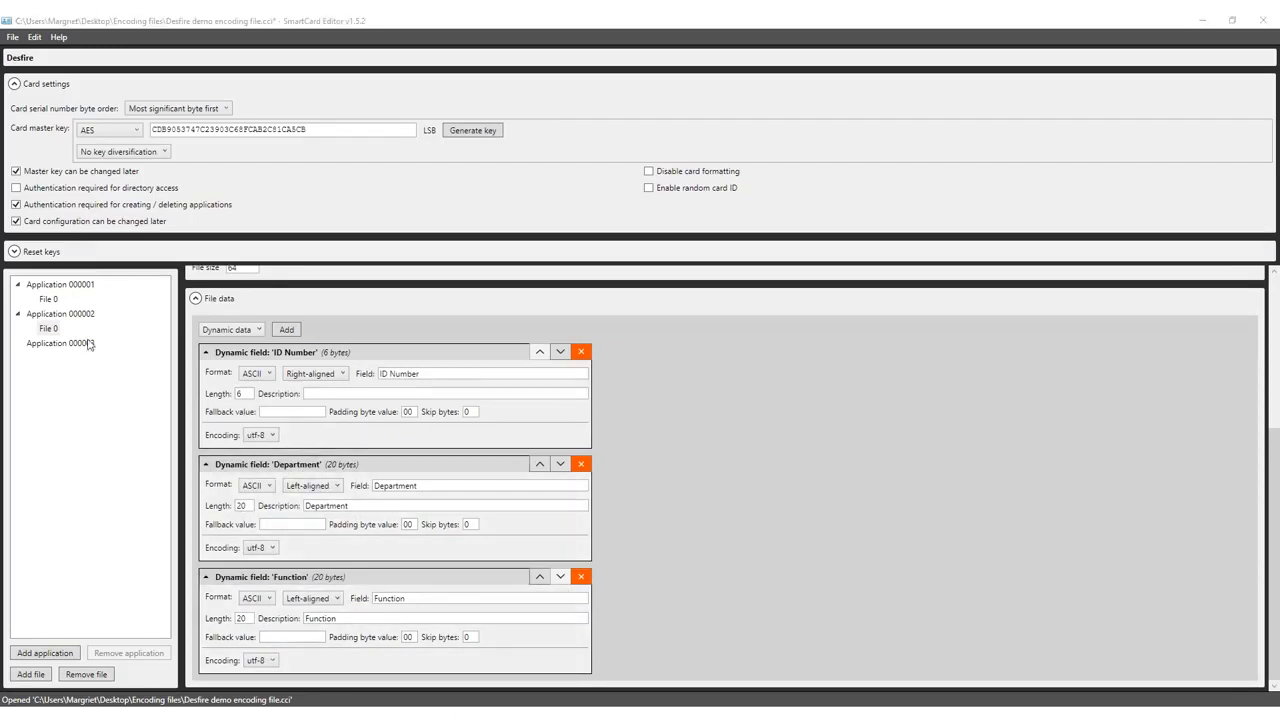
- Describe Application 000003 as 'Payments', keeping AES, master-key authentication and existing applications unmodified
{"action": "left_click", "coordinate": [88, 344]}
{"action": "left_click", "coordinate": [291, 301]}
{"action": "type", "text": "Payments"}
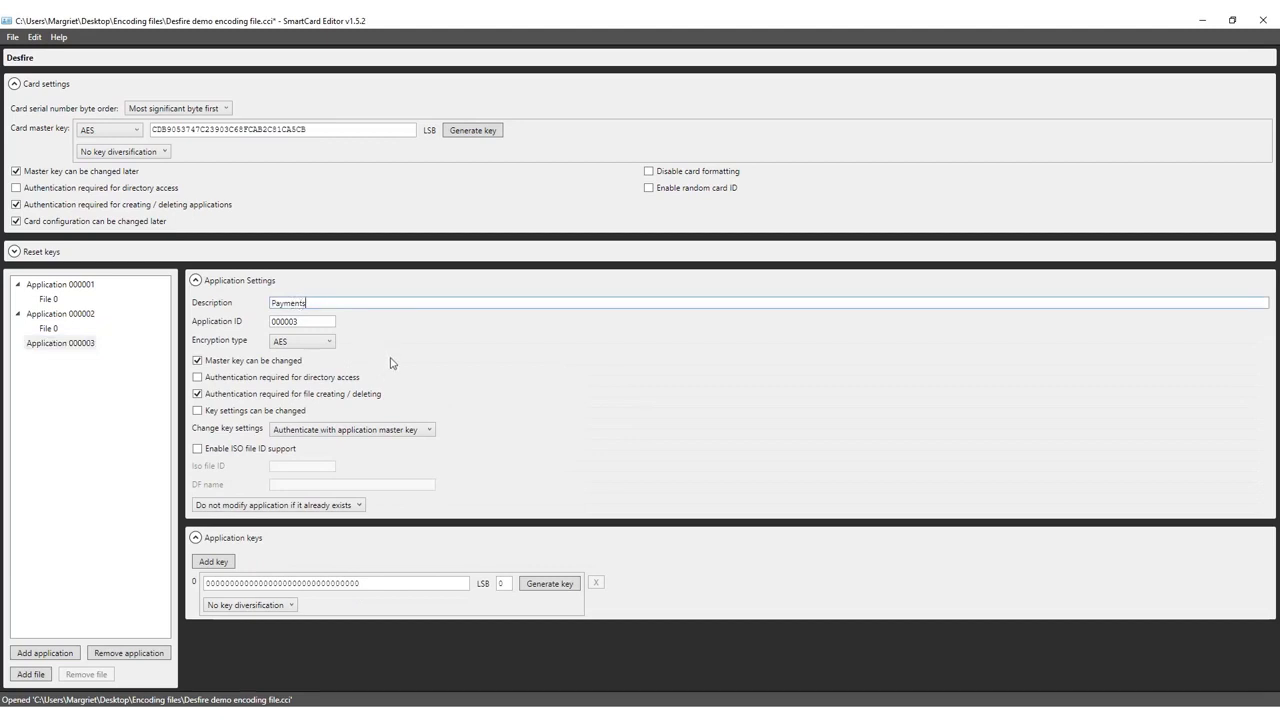
{"action": "left_click", "coordinate": [331, 343]}
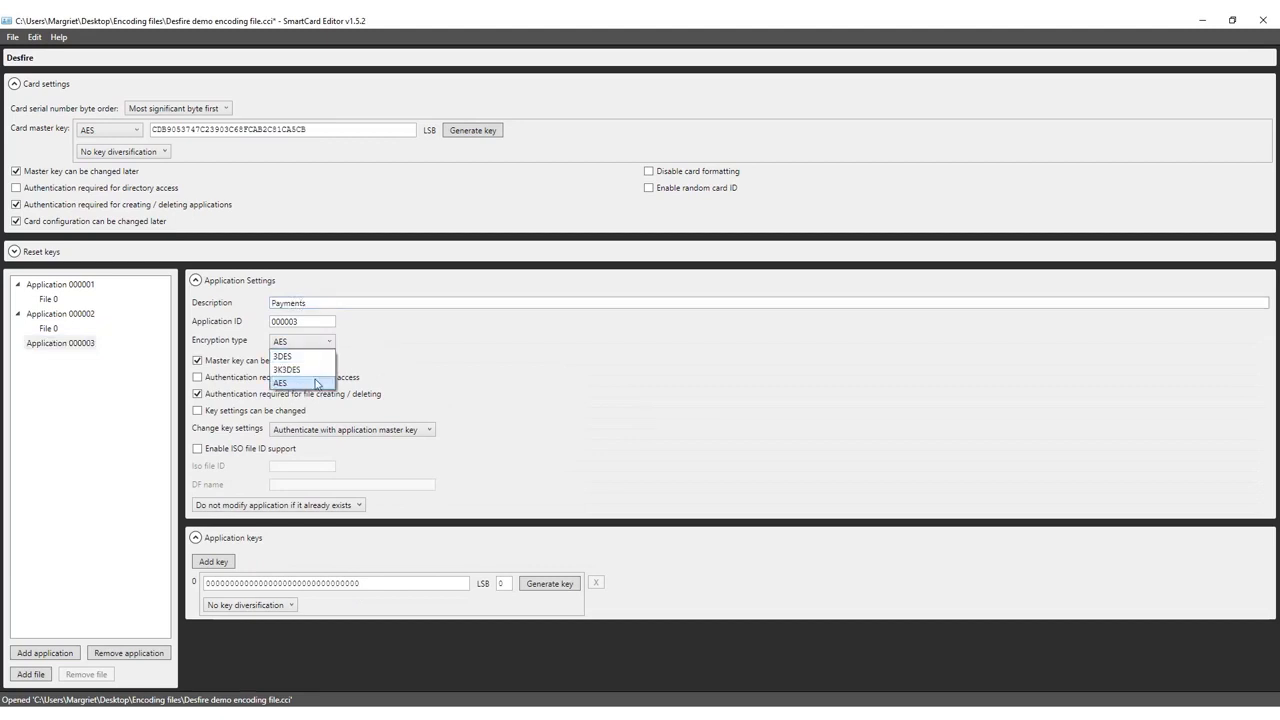
{"action": "left_click", "coordinate": [316, 384]}
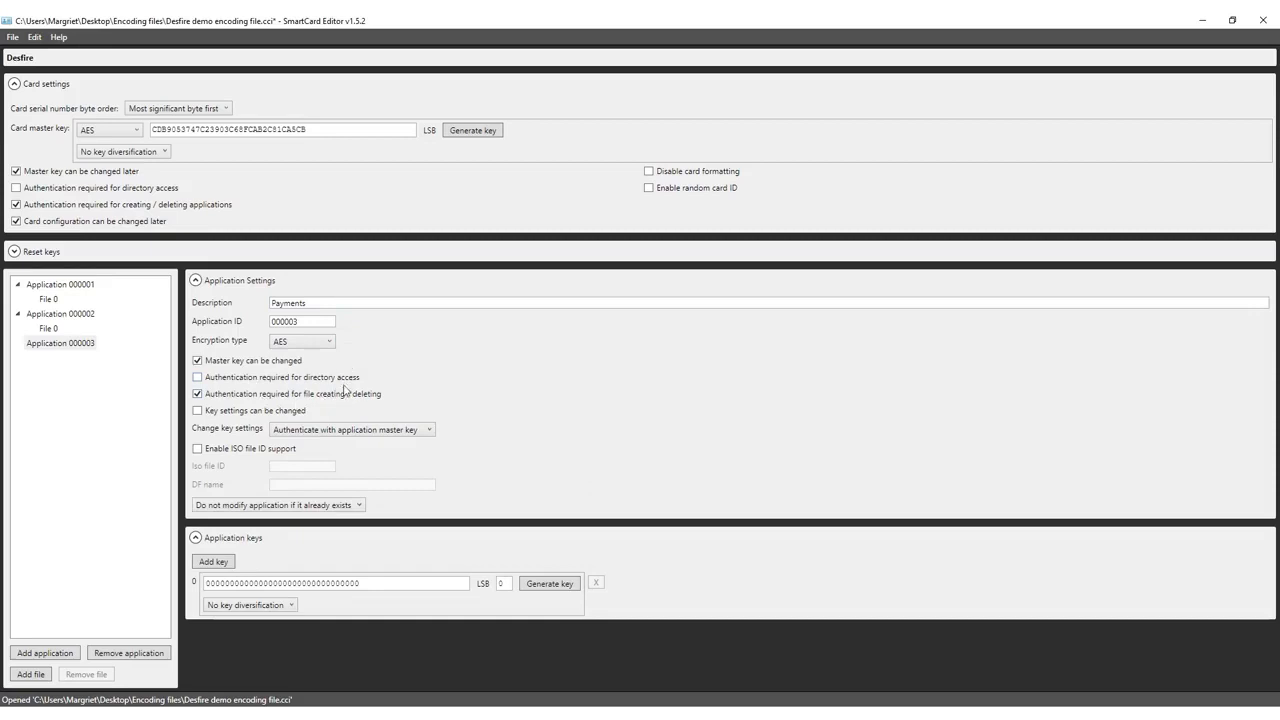
{"action": "left_click", "coordinate": [326, 433]}
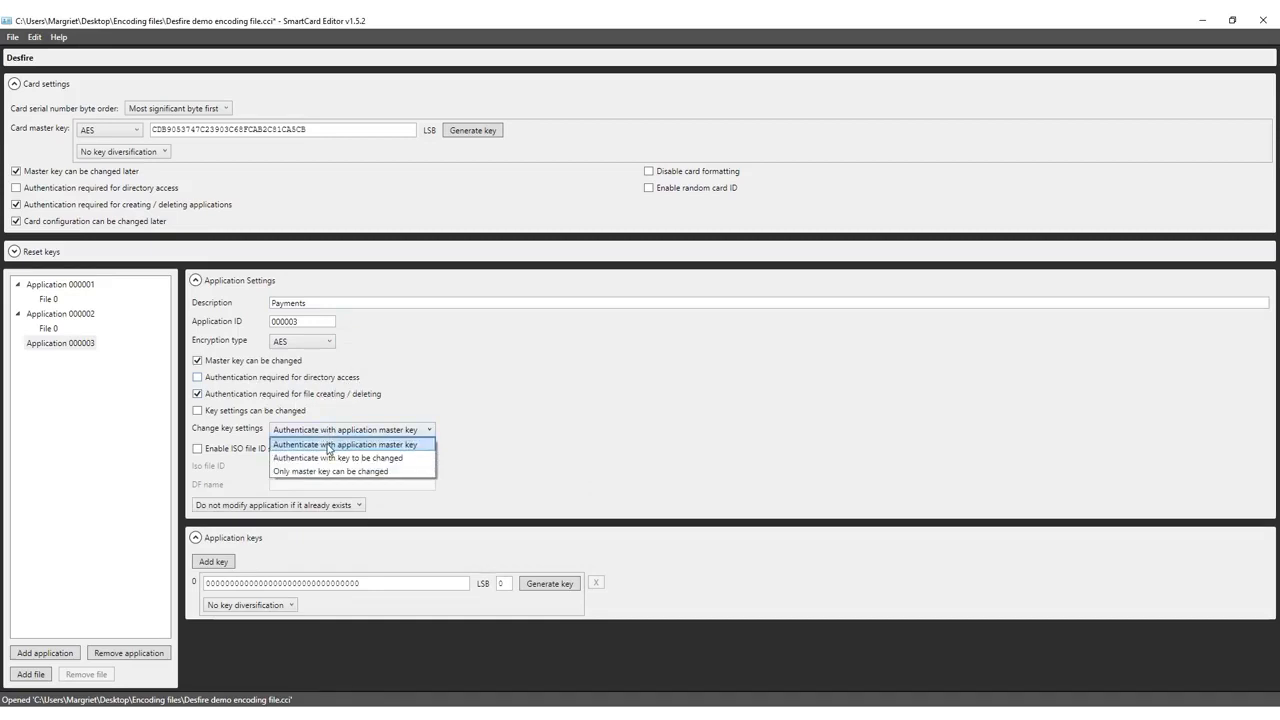
{"action": "left_click", "coordinate": [328, 446]}
{"action": "left_click", "coordinate": [265, 505]}
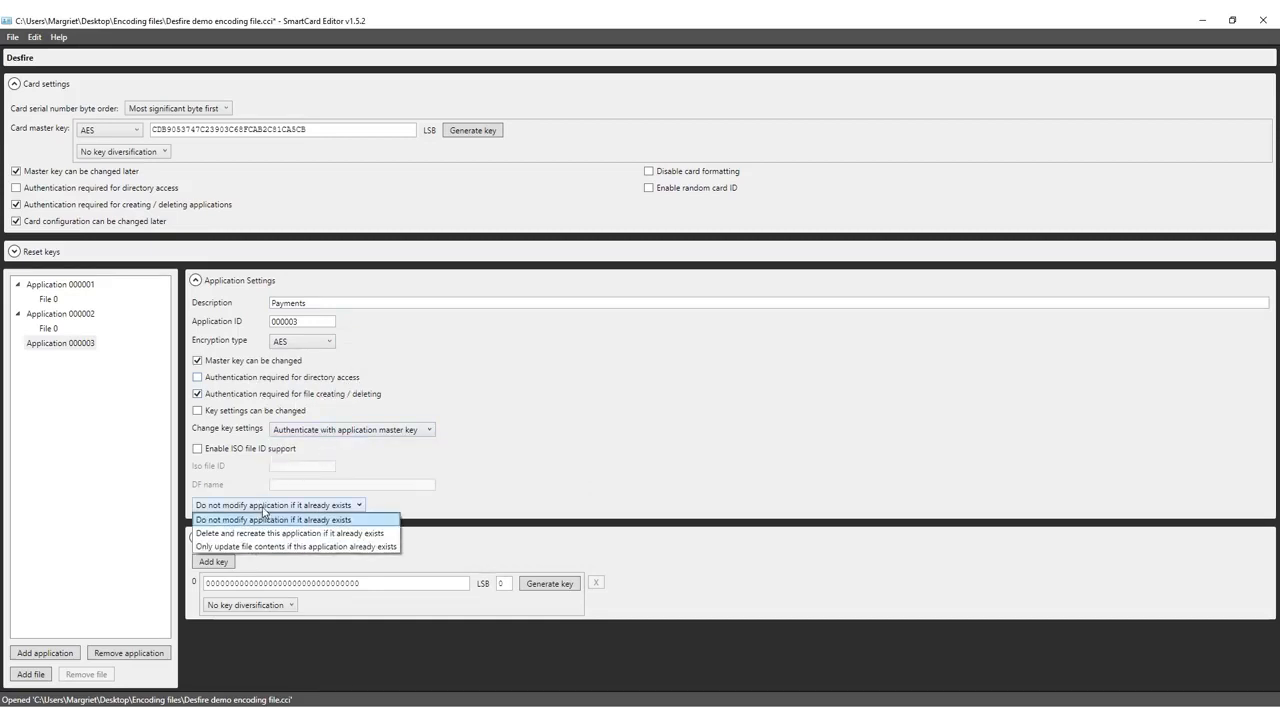
{"action": "left_click", "coordinate": [265, 521]}
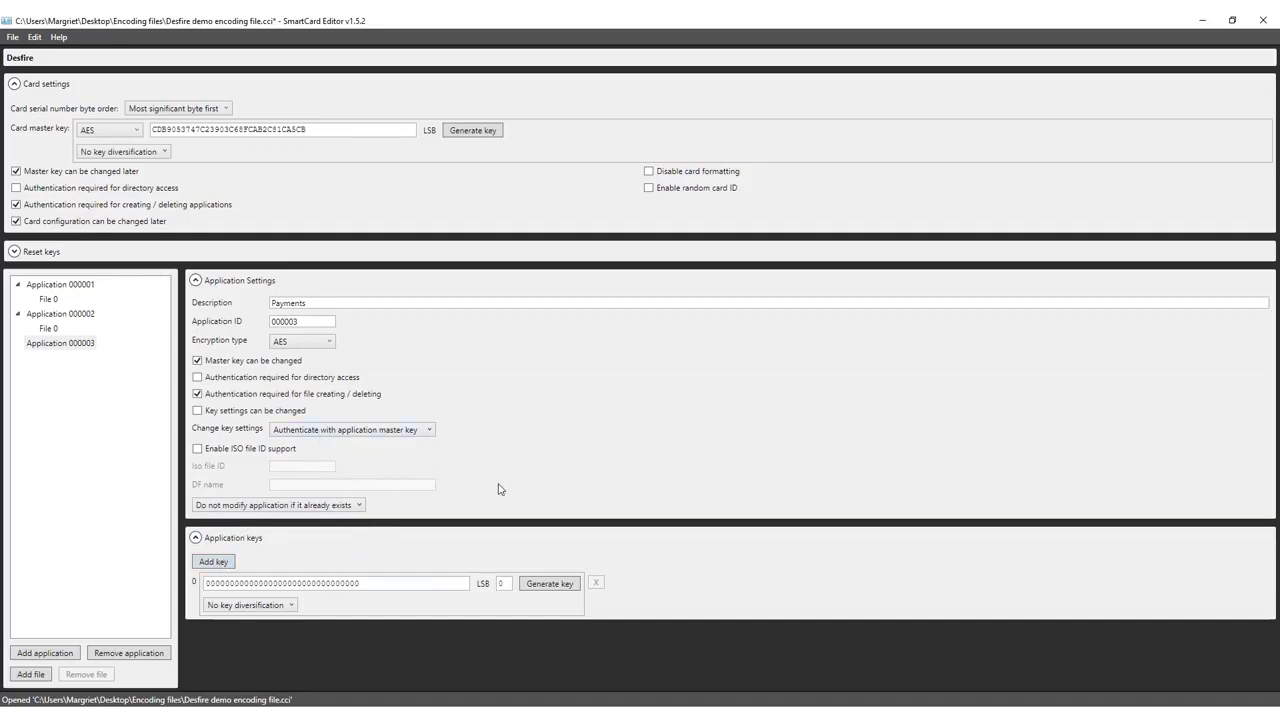
- Add keys to the Payments application and generate random values for keys 0 to 3
{"action": "left_click", "coordinate": [226, 564]}
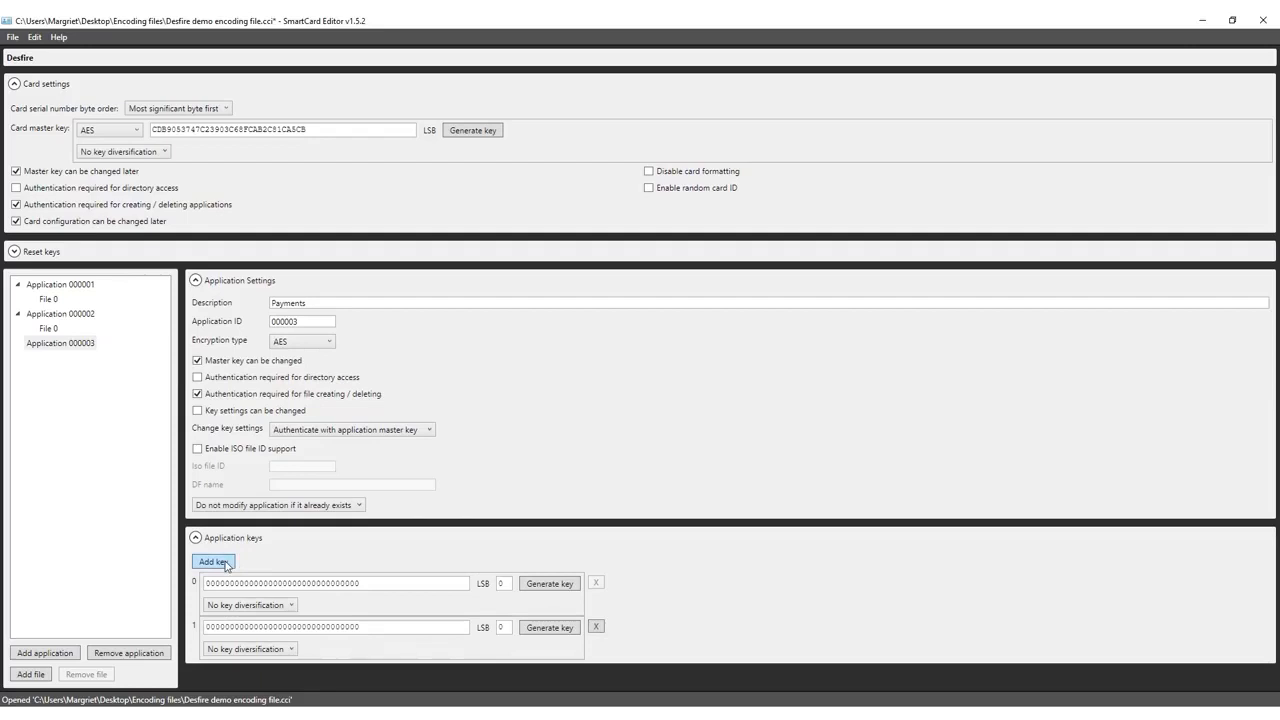
{"action": "left_click", "coordinate": [226, 564]}
{"action": "left_click", "coordinate": [549, 585]}
{"action": "left_click", "coordinate": [547, 628]}
{"action": "left_click", "coordinate": [547, 672]}
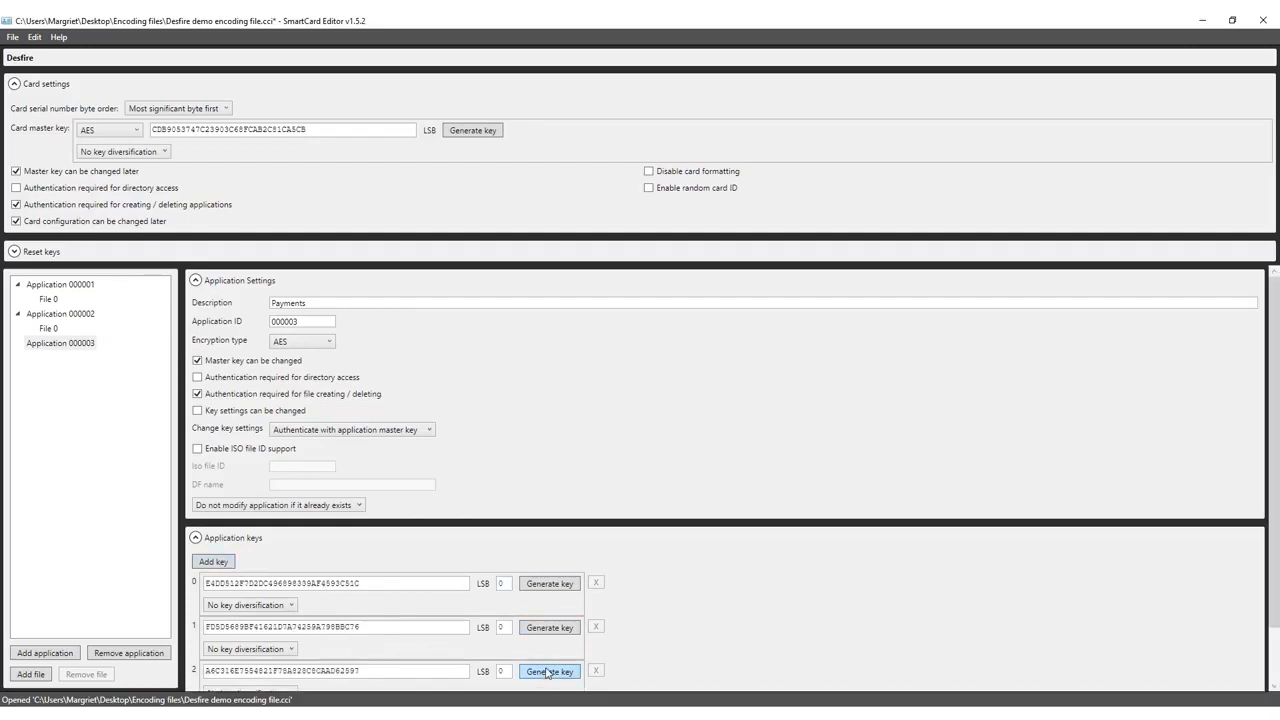
{"action": "scroll", "coordinate": [547, 674], "scroll_direction": "down", "scroll_amount": 2}
{"action": "left_click", "coordinate": [545, 654]}
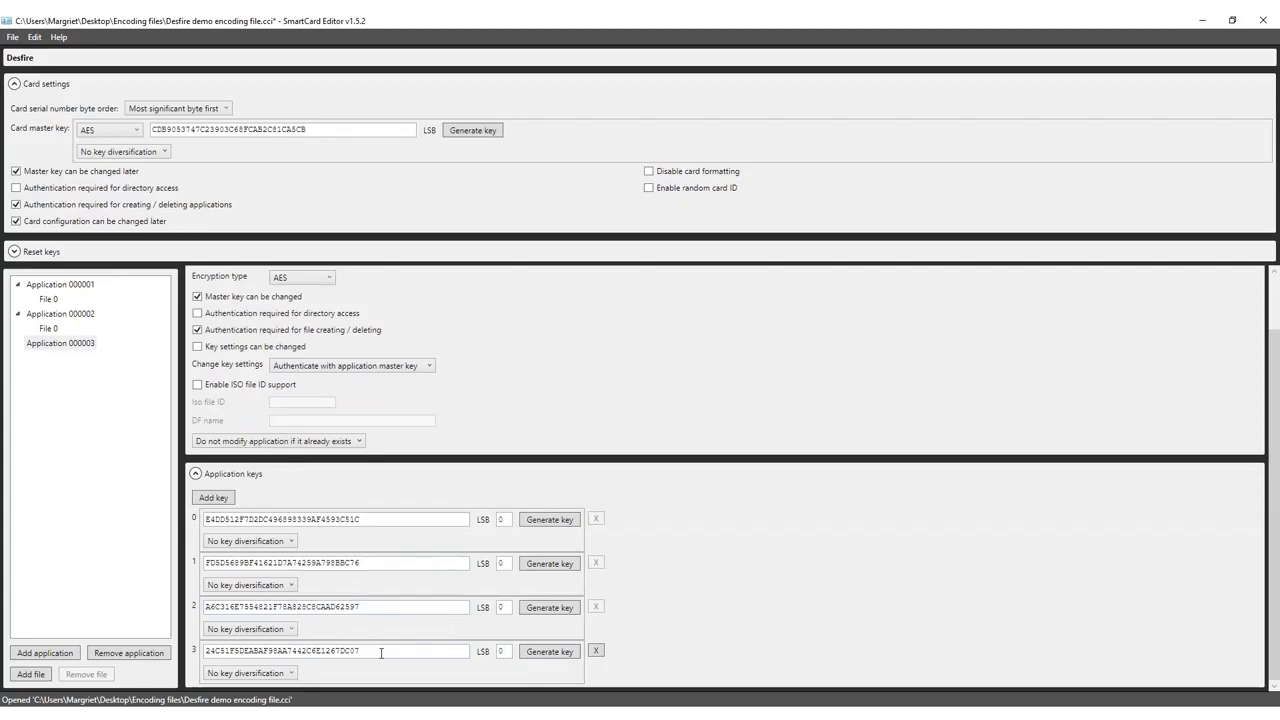
- Select the generated values of keys 3, 2 and 1, then clear the selection
{"action": "left_click_drag", "start_coordinate": [378, 651], "coordinate": [198, 651]}
{"action": "left_click_drag", "start_coordinate": [380, 606], "coordinate": [165, 607]}
{"action": "left_click_drag", "start_coordinate": [364, 566], "coordinate": [189, 567]}
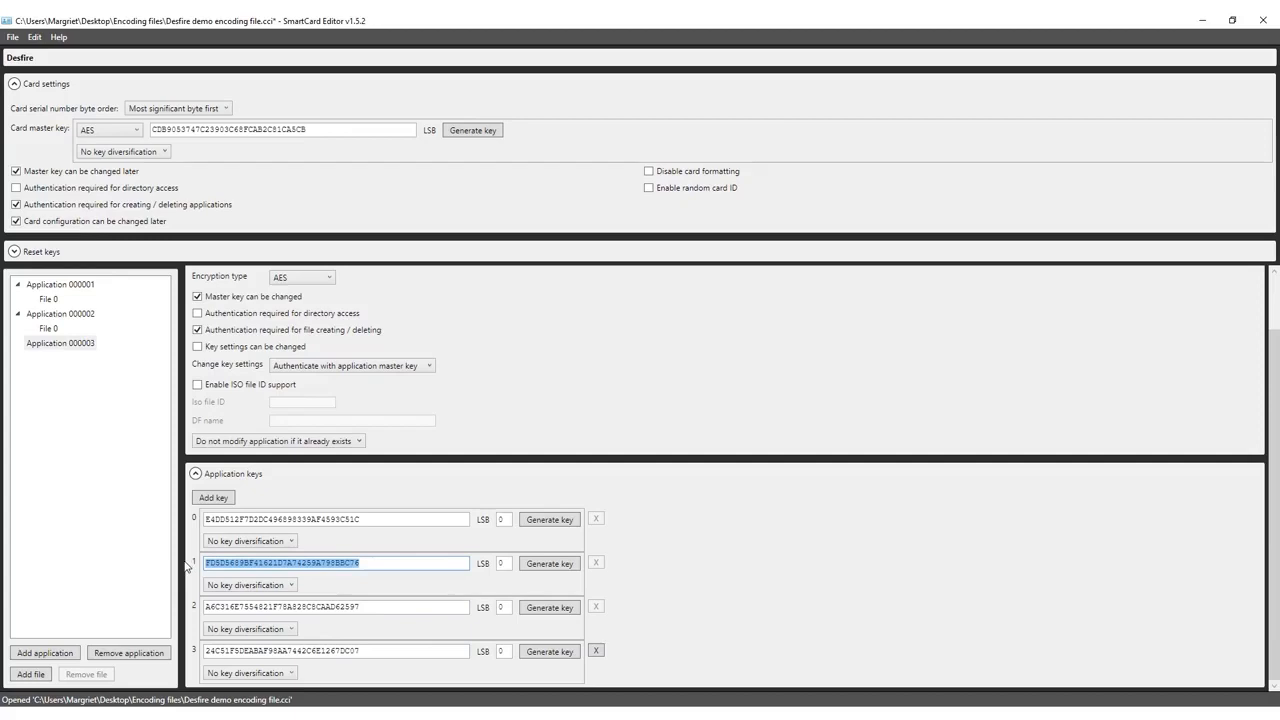
{"action": "left_click", "coordinate": [658, 598]}
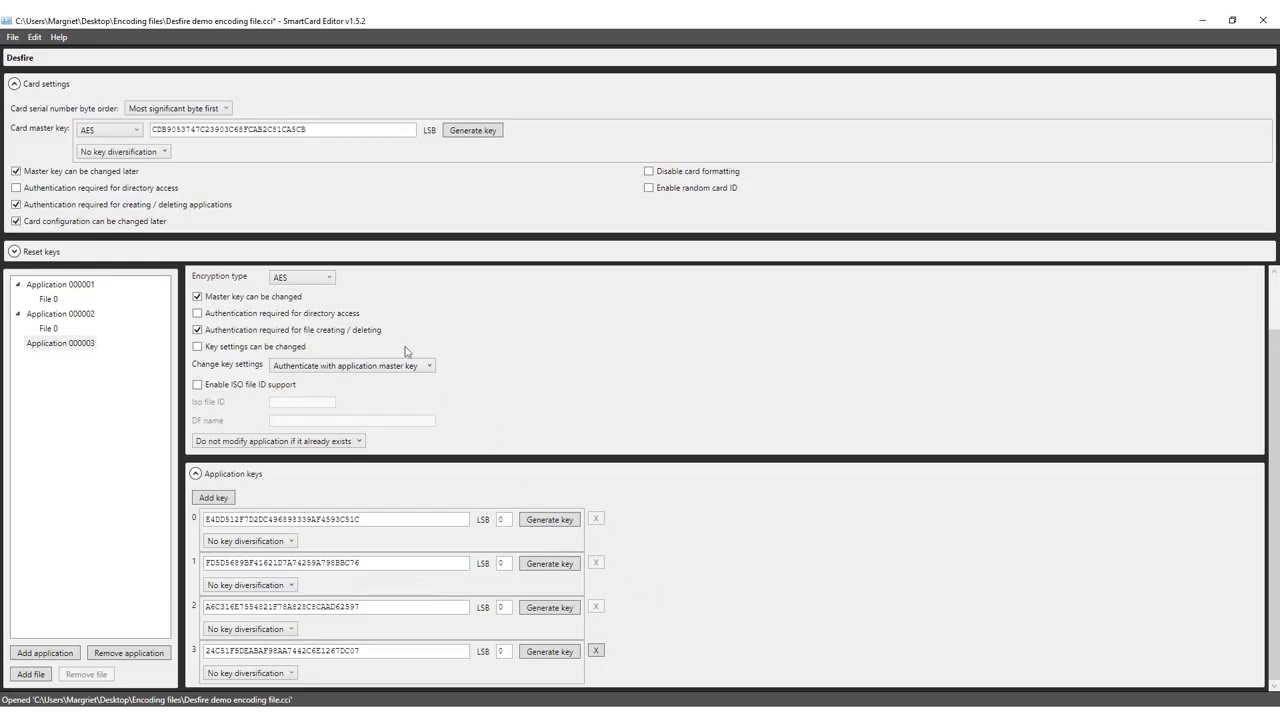
- Save the card as encrypted CCI 'Desfire demo encoding file.cci', protected by a password
{"action": "left_click", "coordinate": [13, 38]}
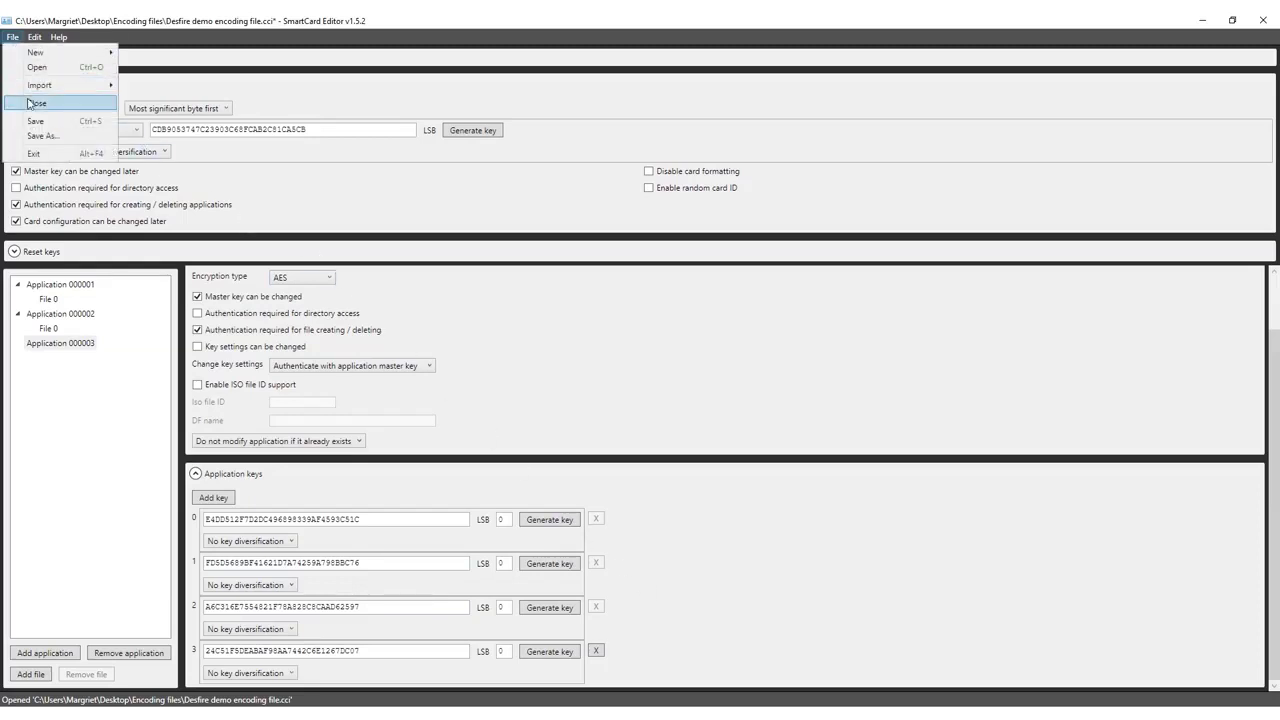
{"action": "left_click", "coordinate": [42, 135]}
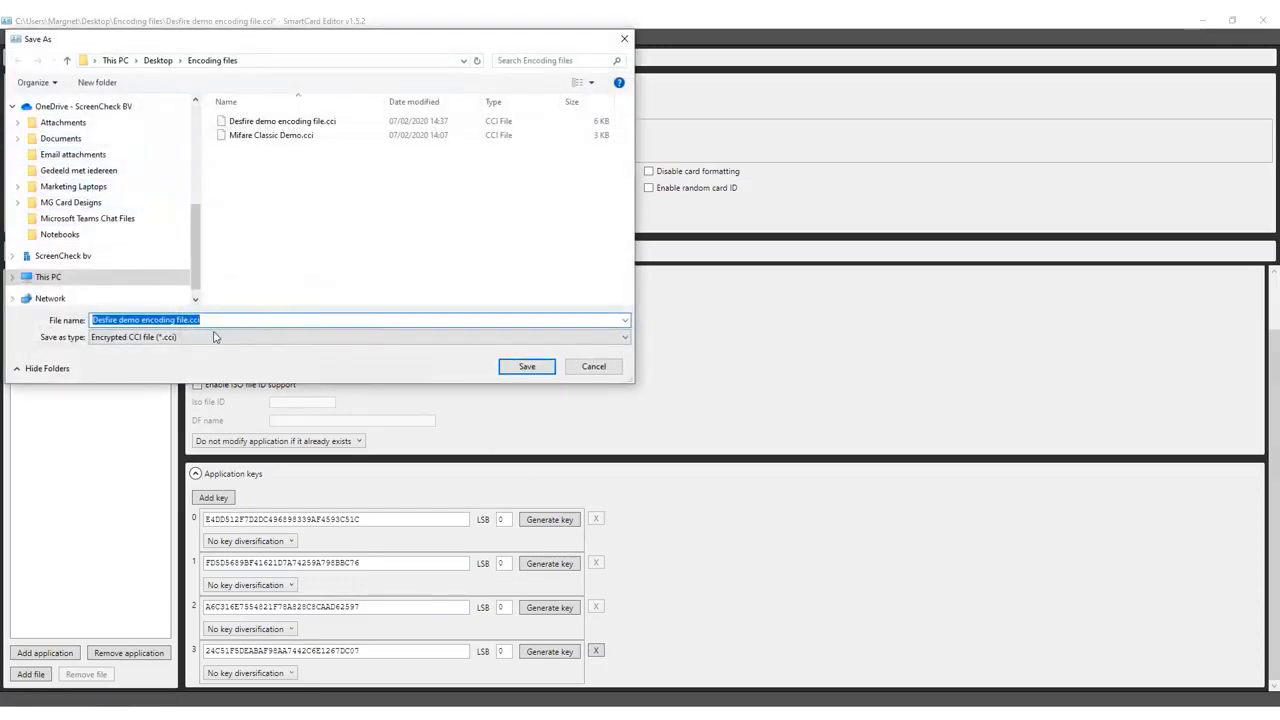
{"action": "left_click", "coordinate": [213, 337]}
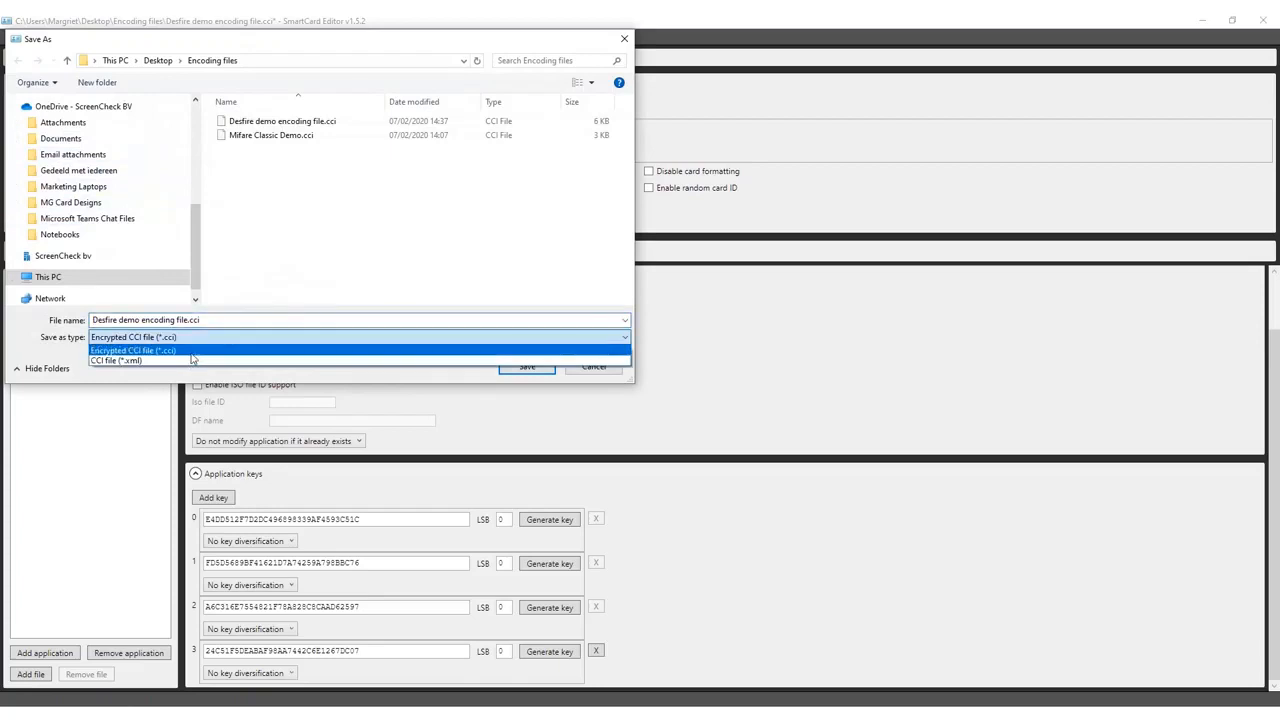
{"action": "left_click", "coordinate": [215, 336]}
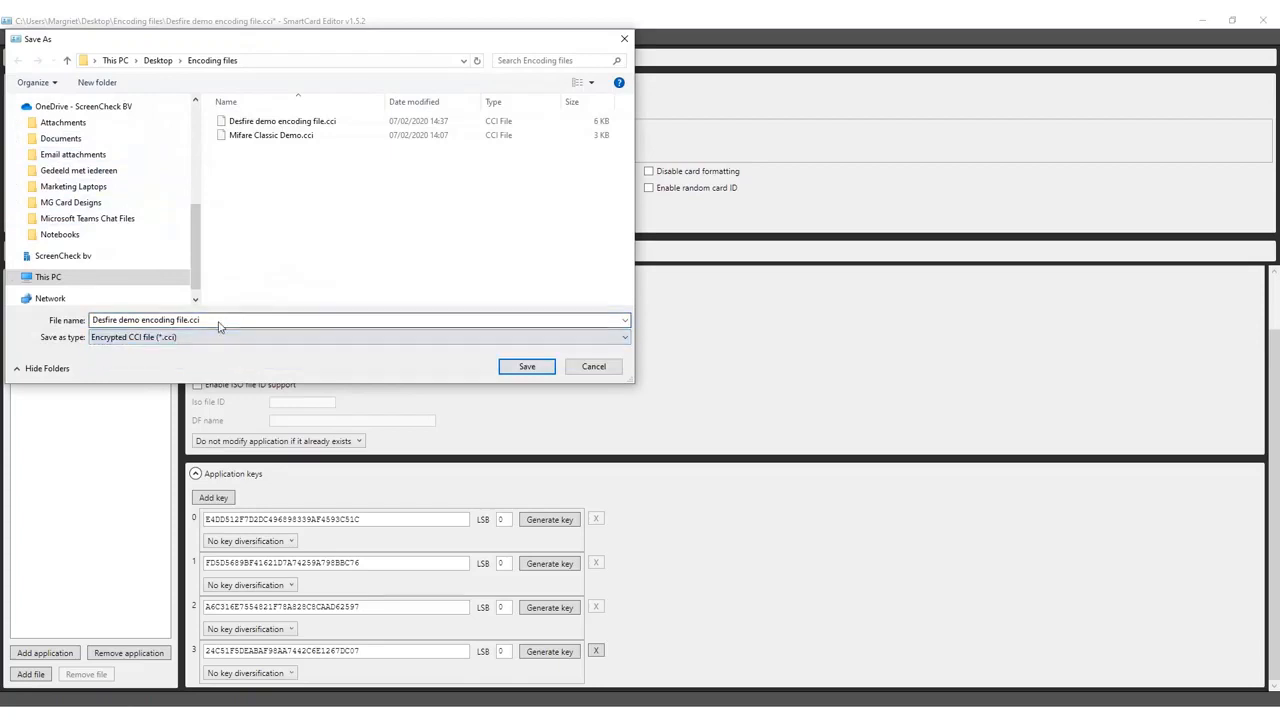
{"action": "left_click", "coordinate": [524, 367]}
{"action": "left_click", "coordinate": [596, 370]}
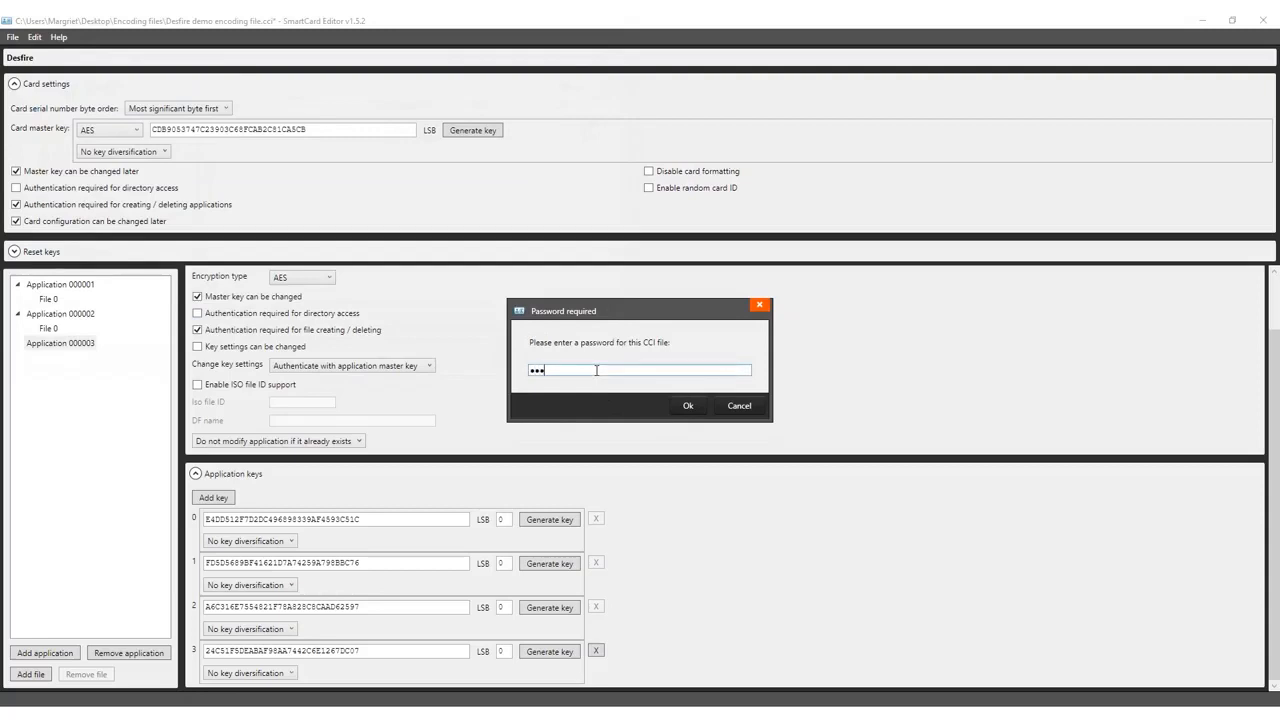
{"action": "type", "text": "*"}
{"action": "left_click", "coordinate": [688, 405]}
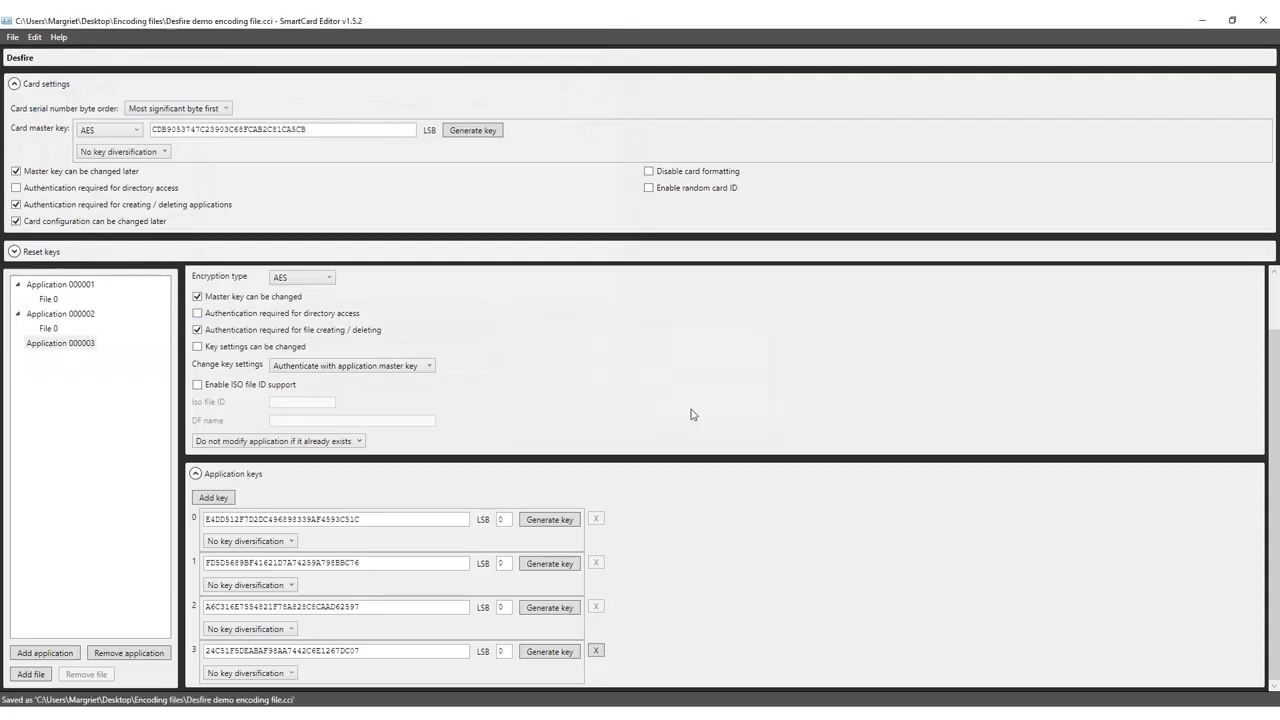